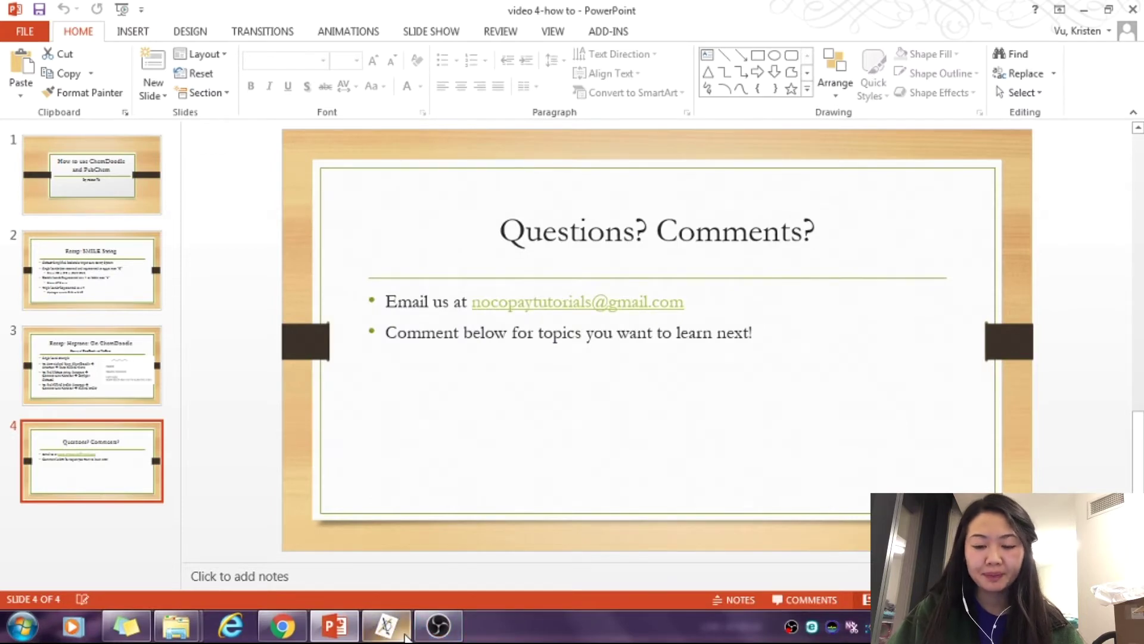
Switch to ChemDoodle, which shows its Quick Start Guide over a new untitled drawing
left_click(386, 626)
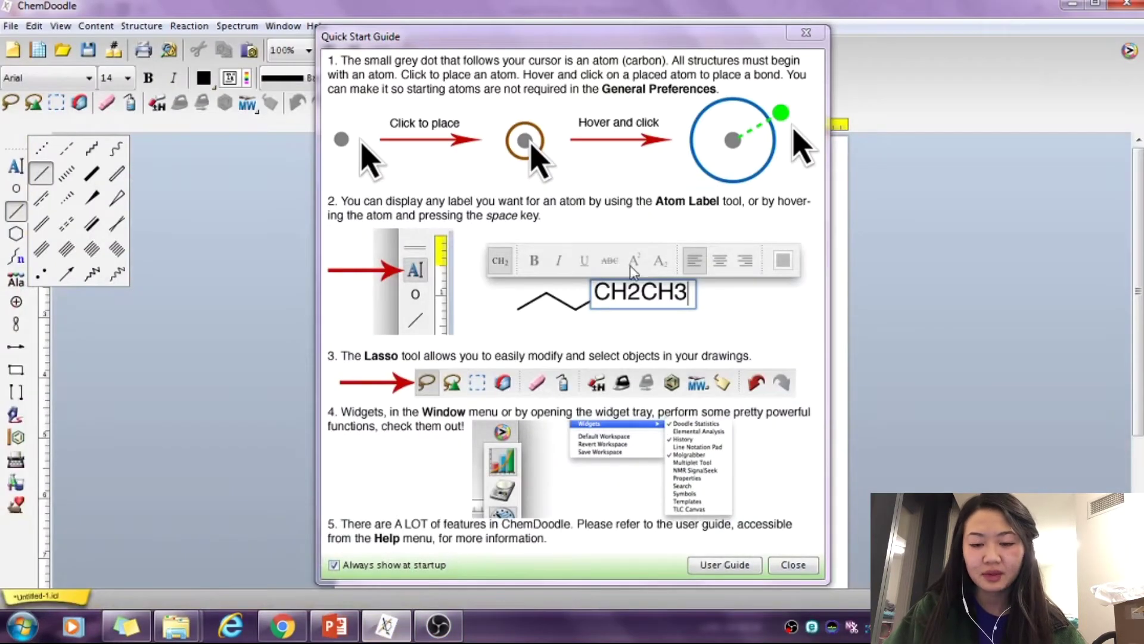
Build heptane from the IUPAC name 'HEPTANE' and drag it to the page's top-left
left_click(805, 35)
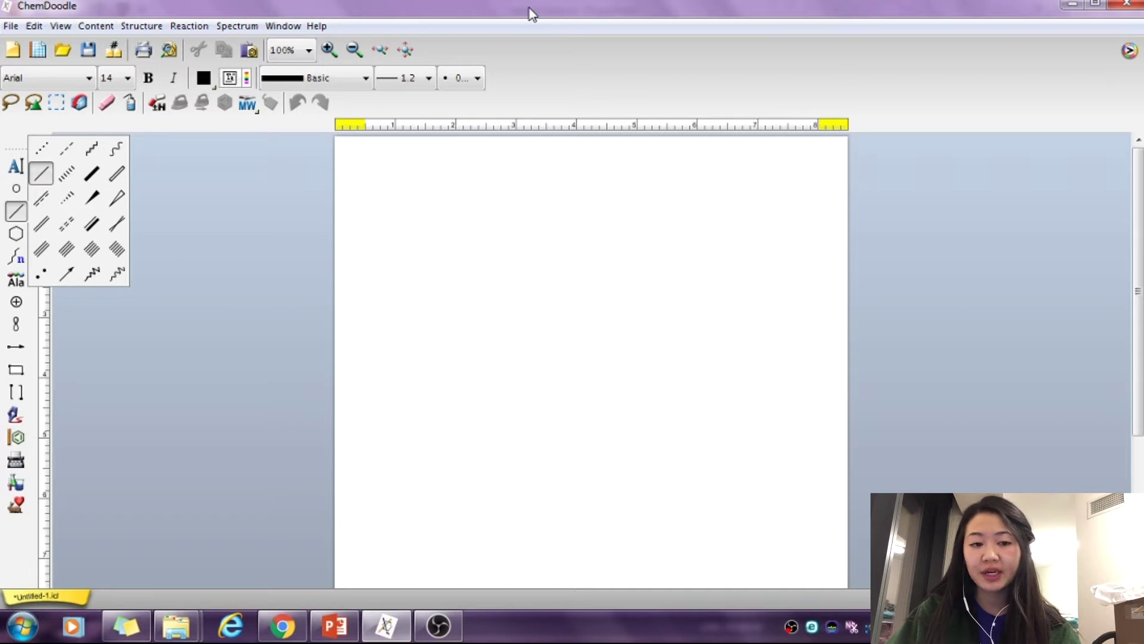
left_click(143, 26)
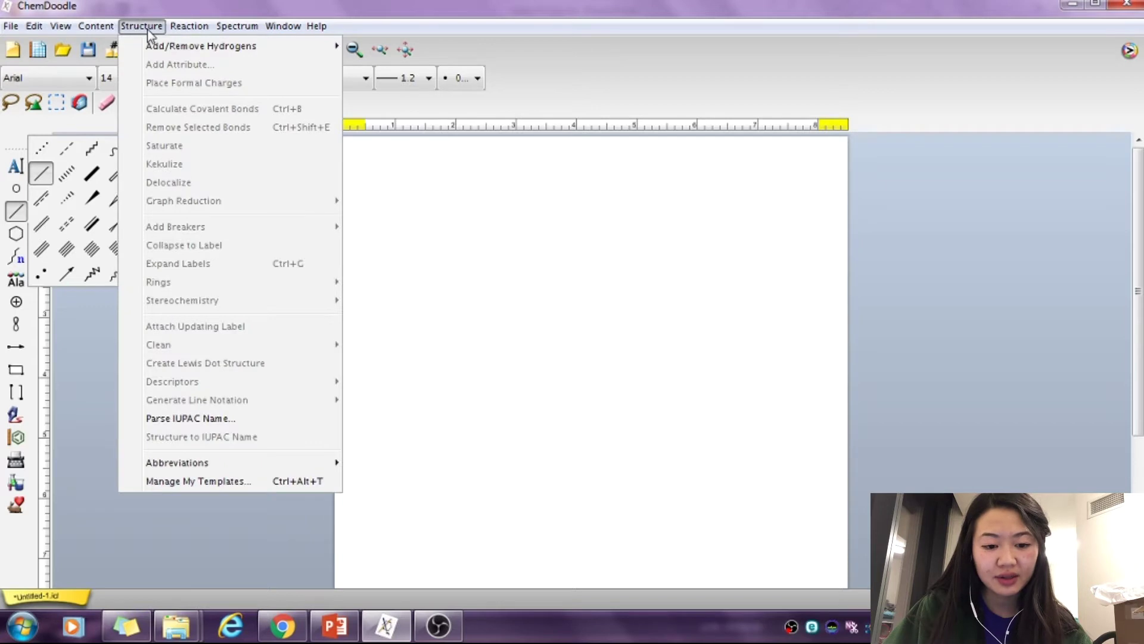
left_click(227, 419)
type("HE")
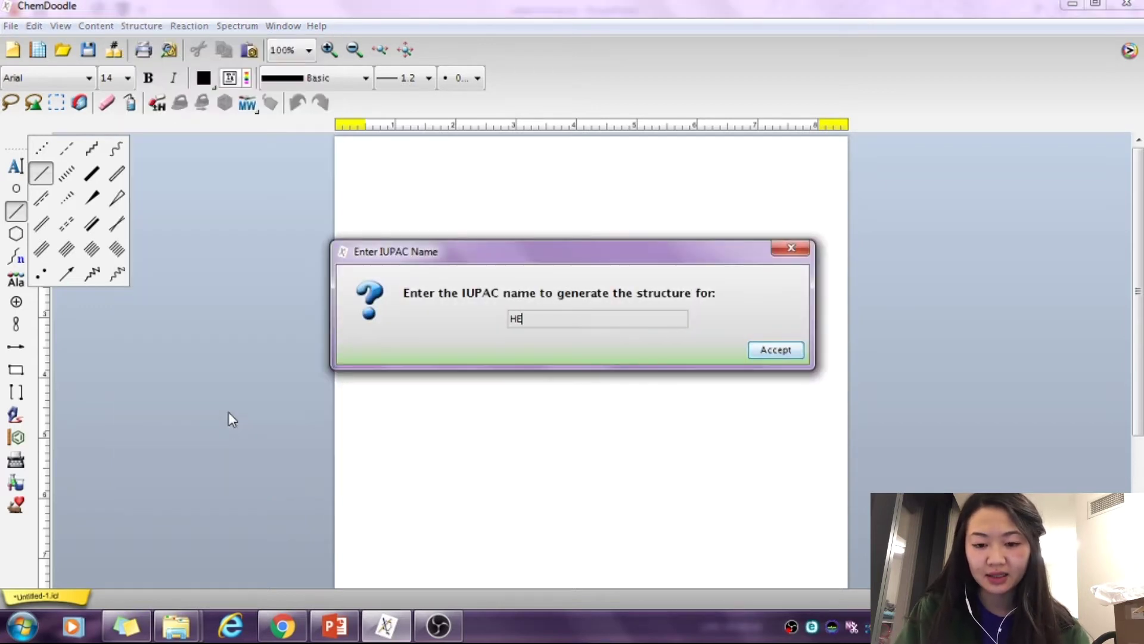
type("PTANE")
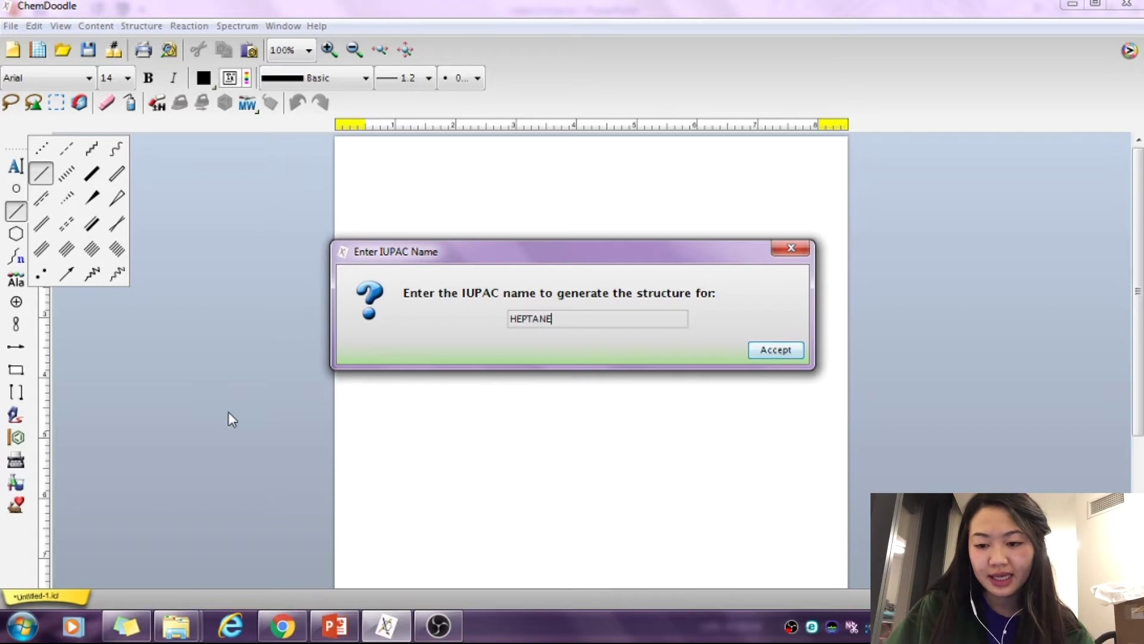
left_click(774, 349)
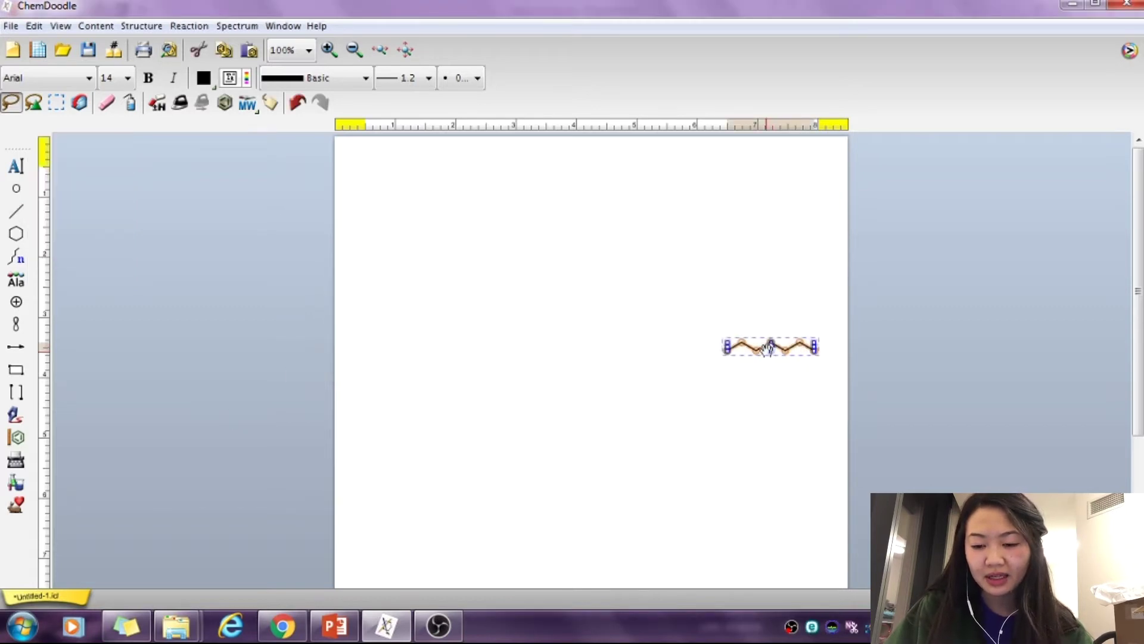
left_click_drag(769, 348, 426, 208)
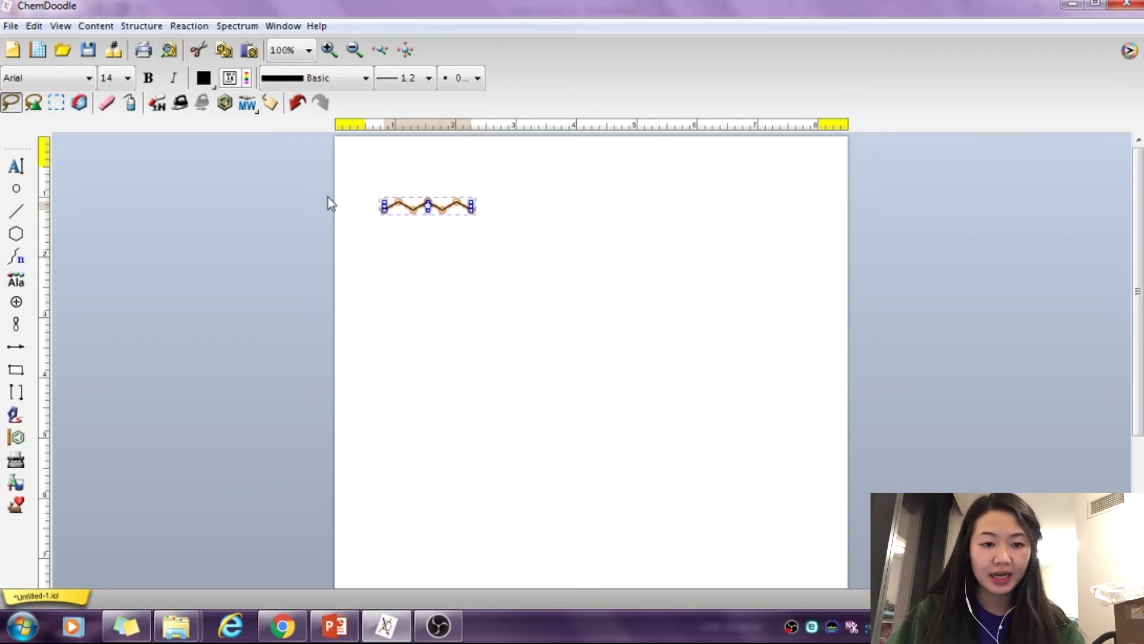
Generate heptane's Daylight SMILES string and copy it to the clipboard
left_click(94, 26)
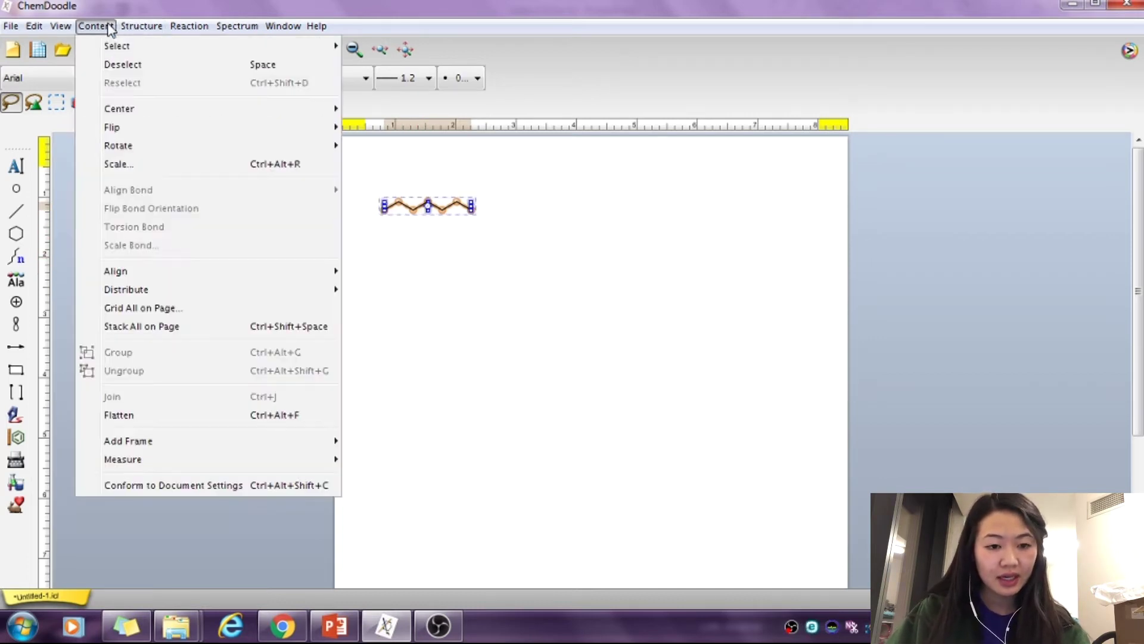
mouse_move(137, 27)
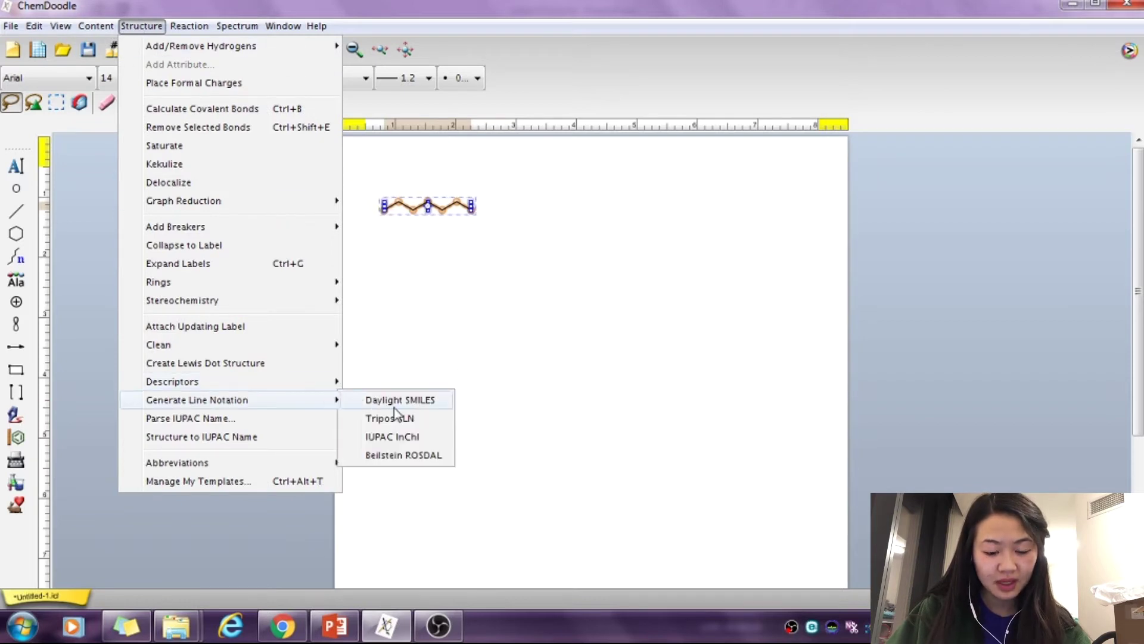
mouse_move(290, 387)
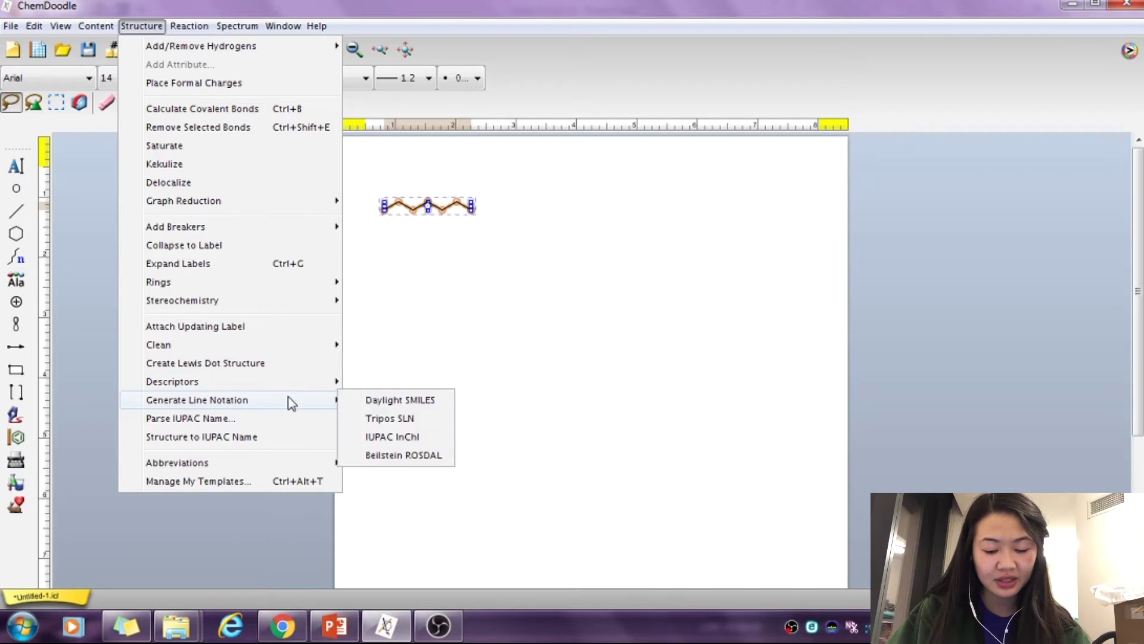
left_click(369, 405)
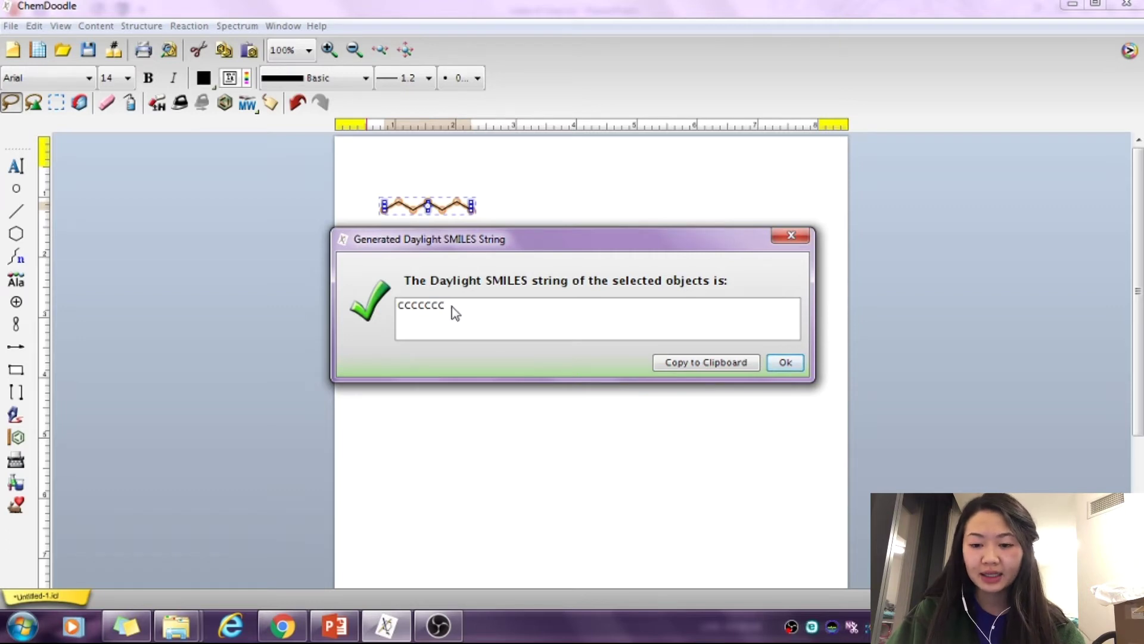
left_click(679, 367)
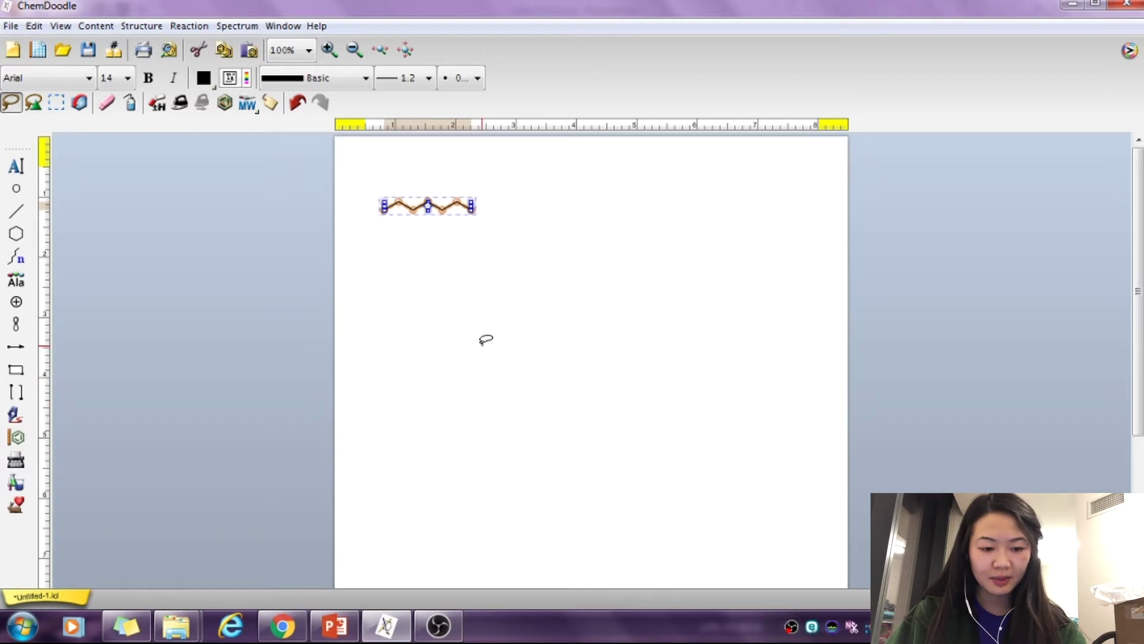
left_click(486, 342)
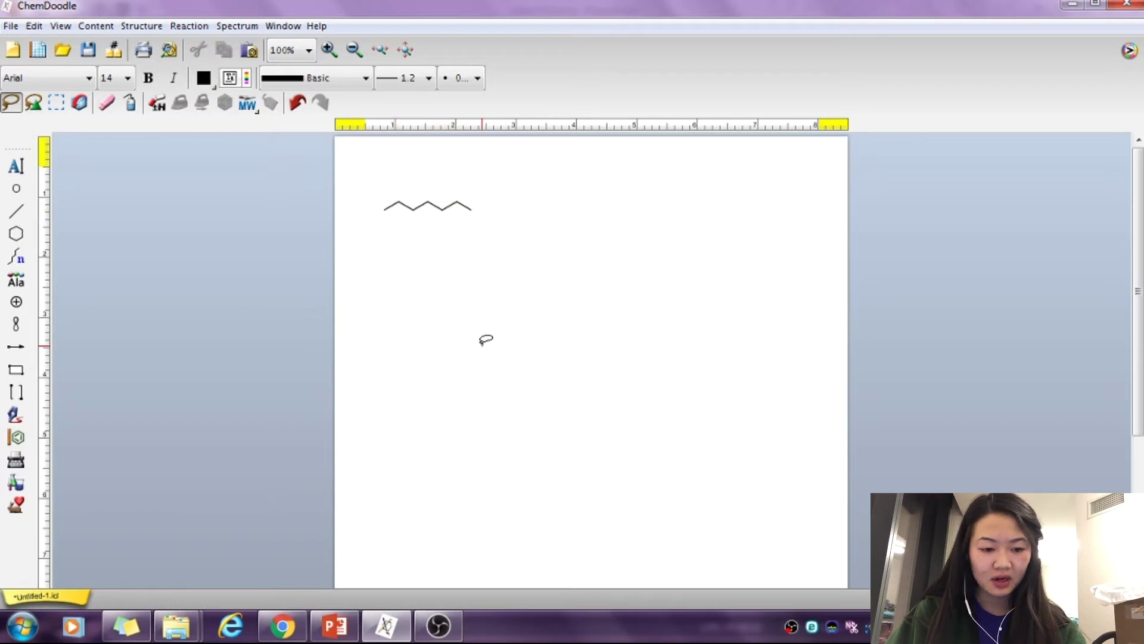
Add a text label 'SMILE: CCCCCCC' beneath the heptane chain by pasting the SMILES
left_click(19, 466)
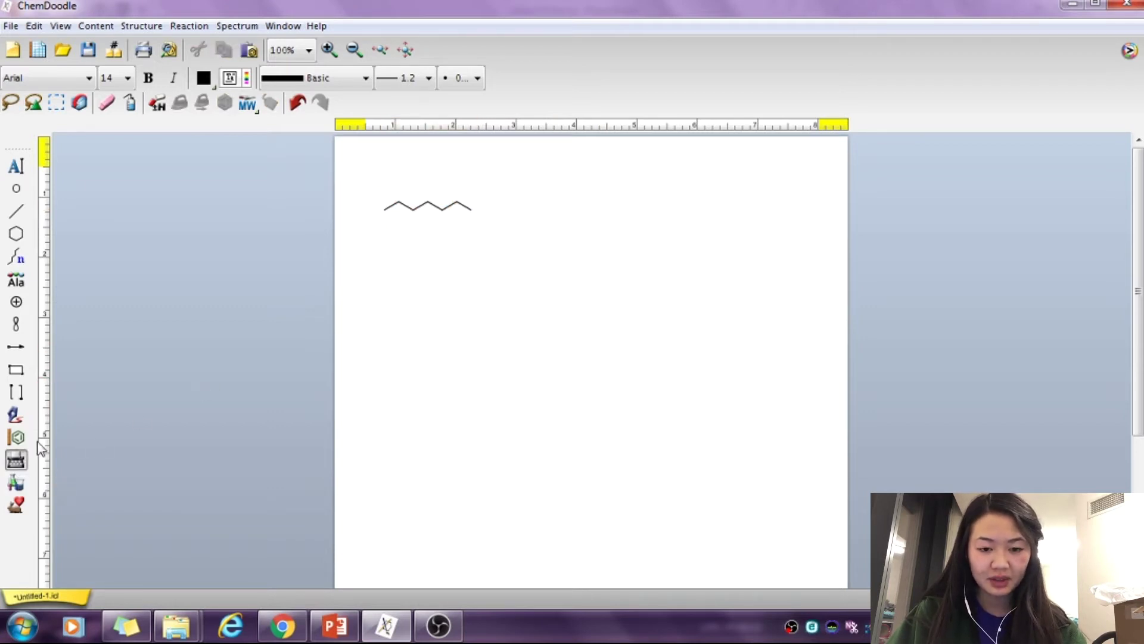
left_click_drag(361, 226, 743, 374)
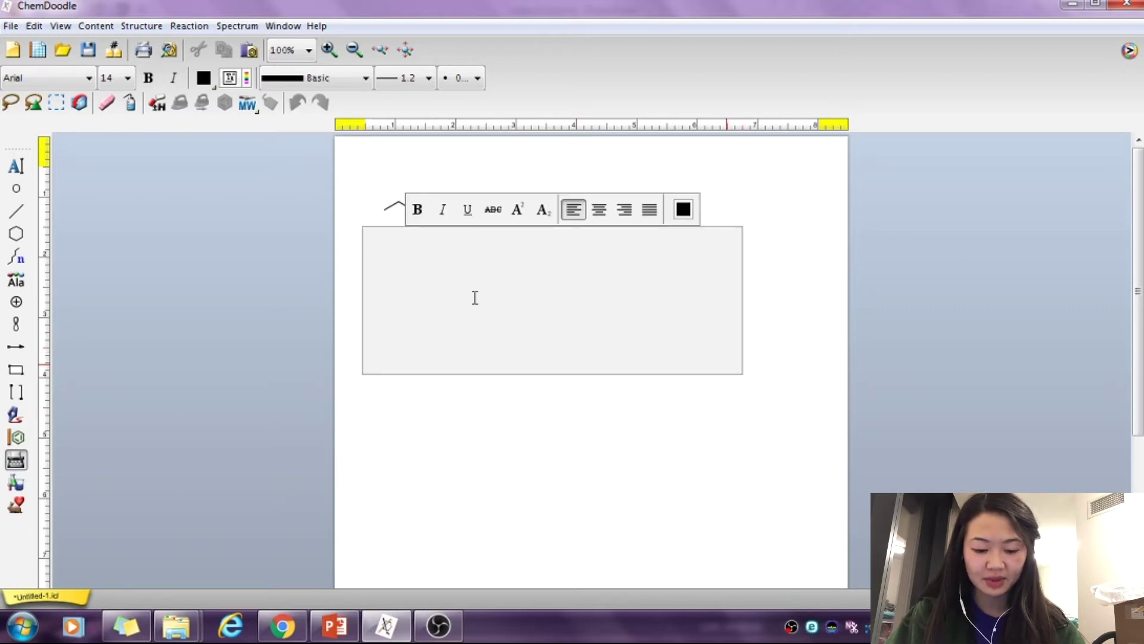
key("ctrl+v")
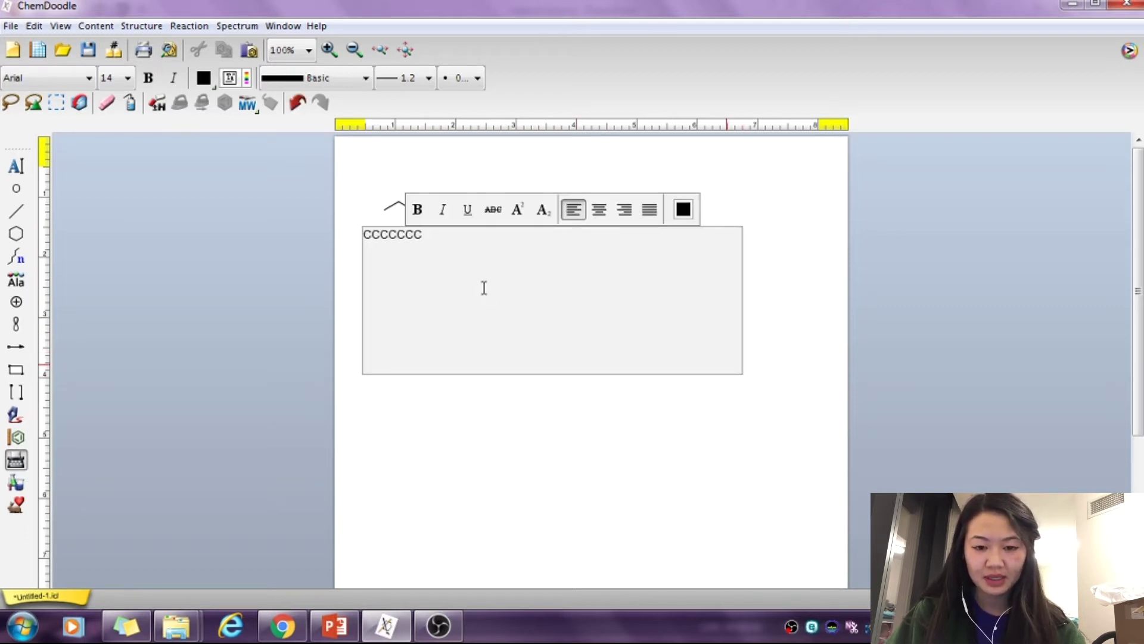
left_click(364, 235)
type("s")
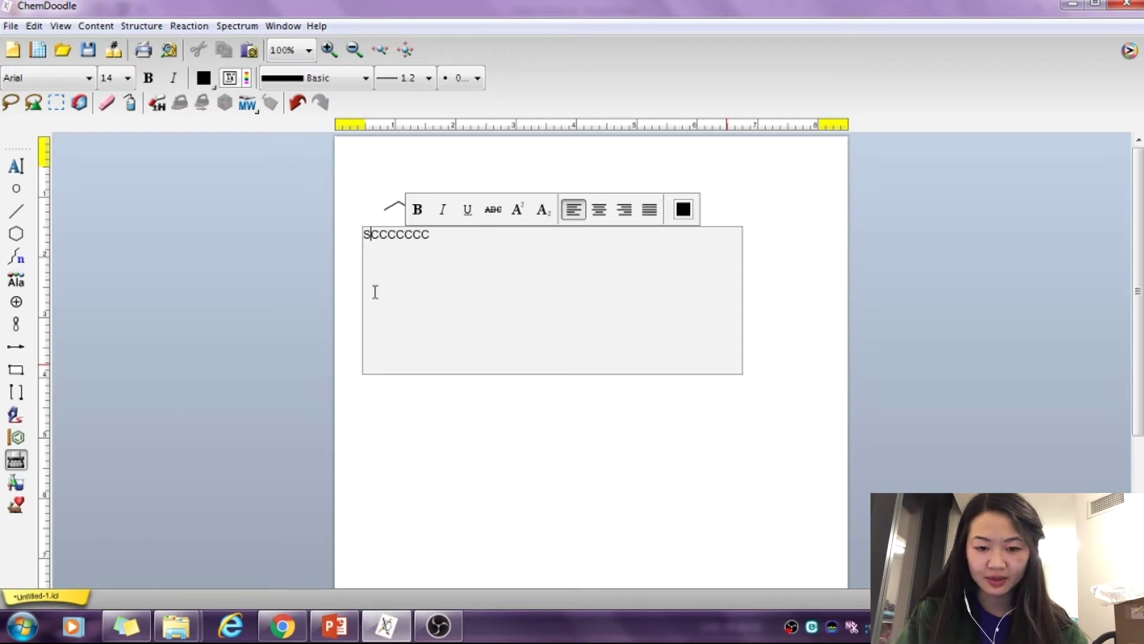
type("MILE:")
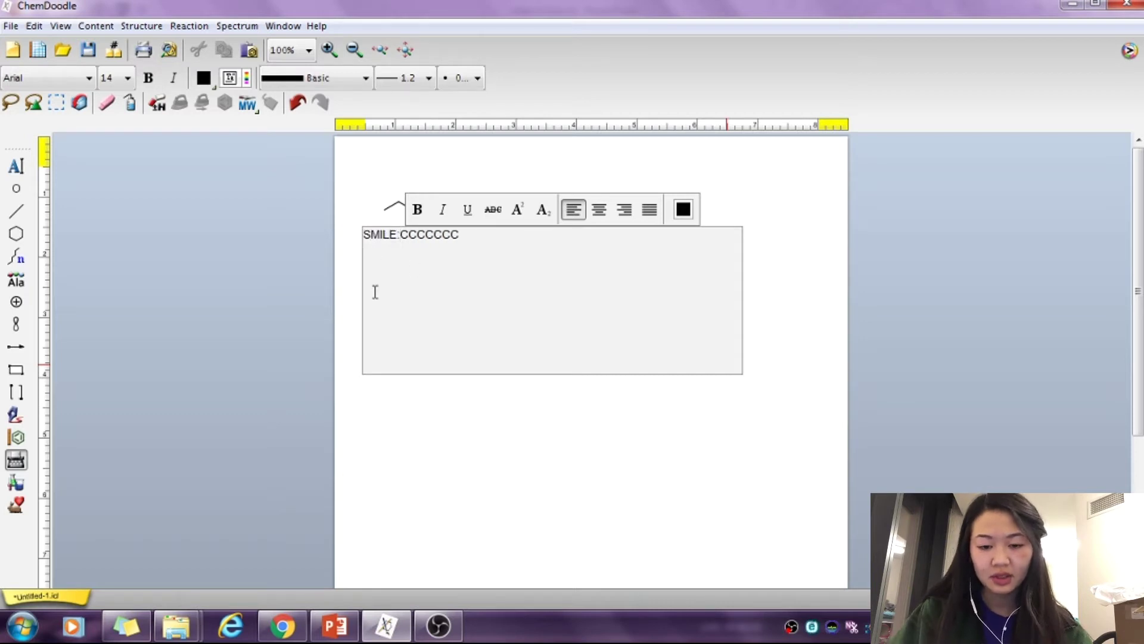
left_click(446, 433)
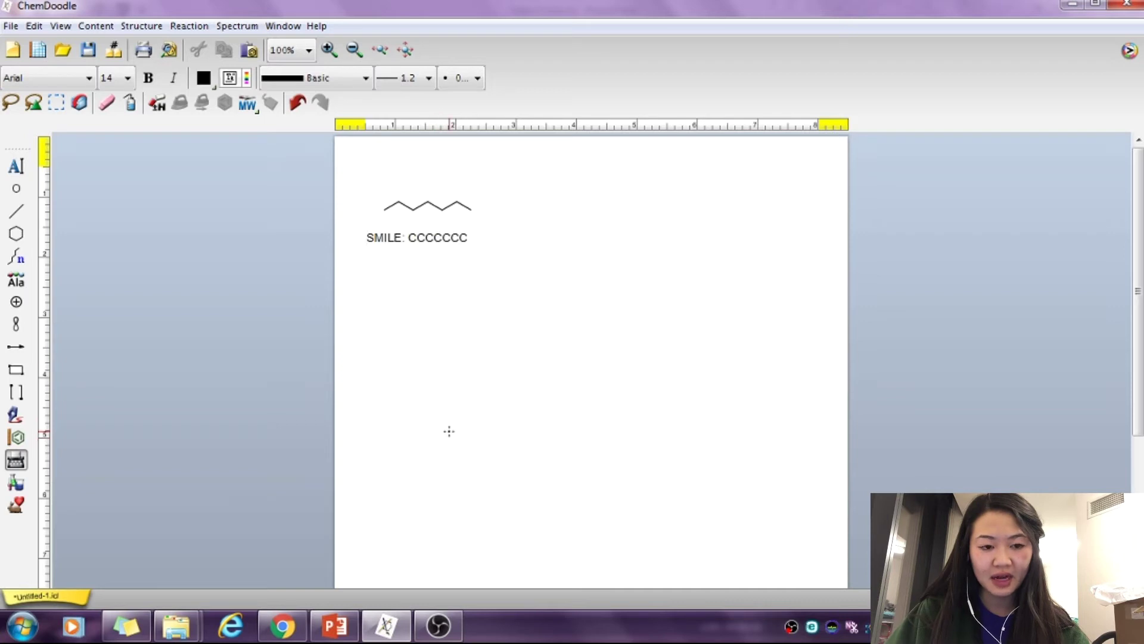
left_click(56, 102)
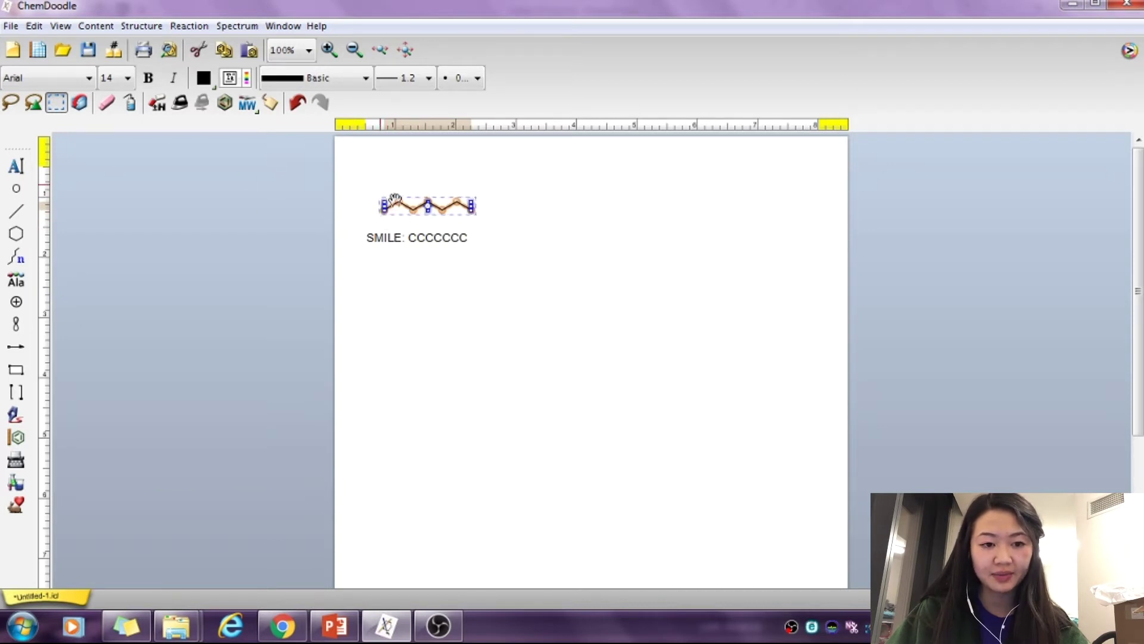
Generate heptane's InChI string and copy it to the clipboard
left_click(149, 26)
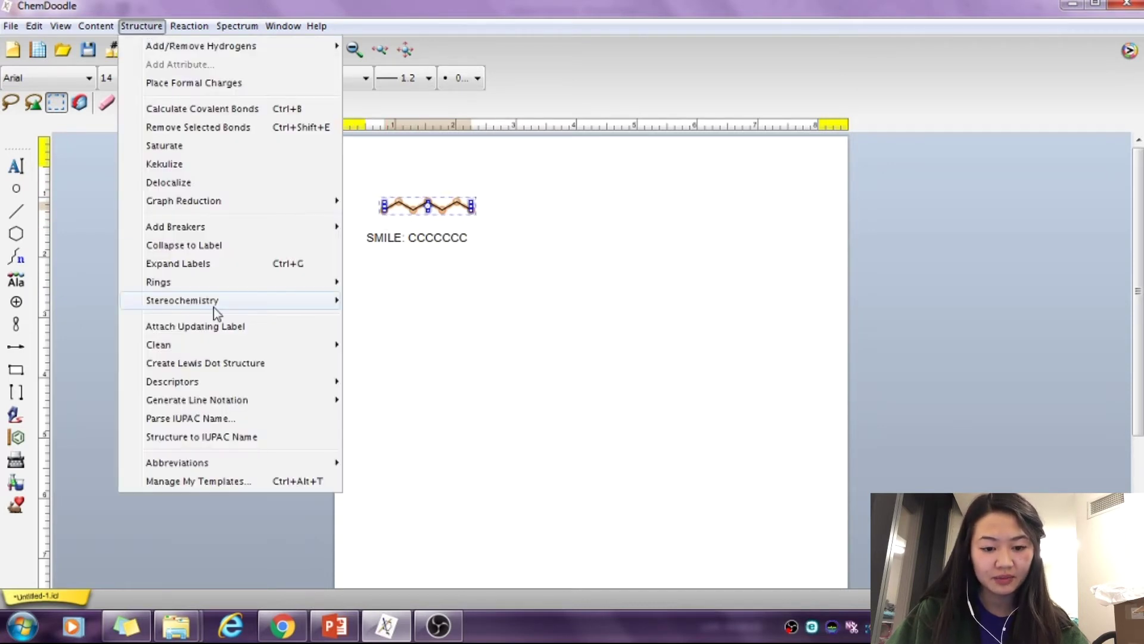
mouse_move(240, 401)
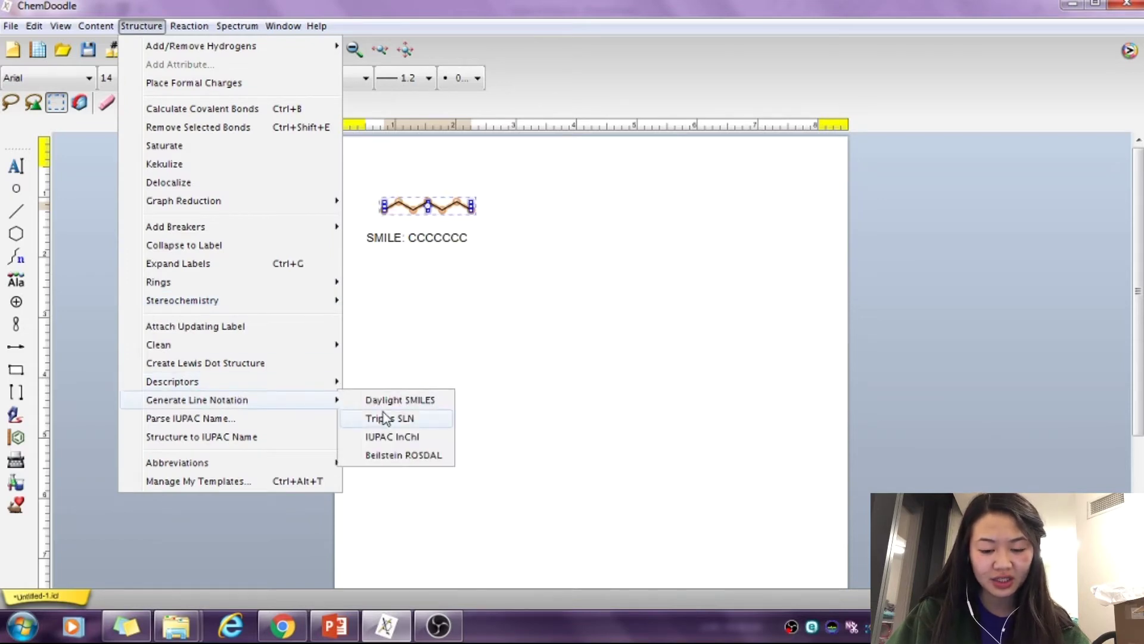
left_click(419, 440)
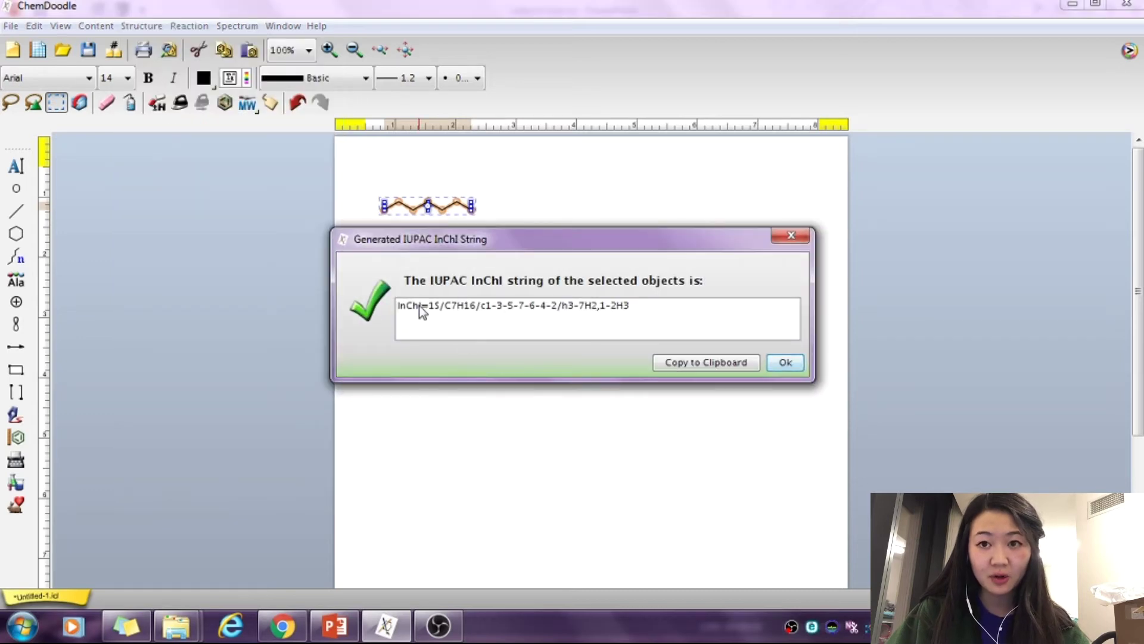
left_click(663, 363)
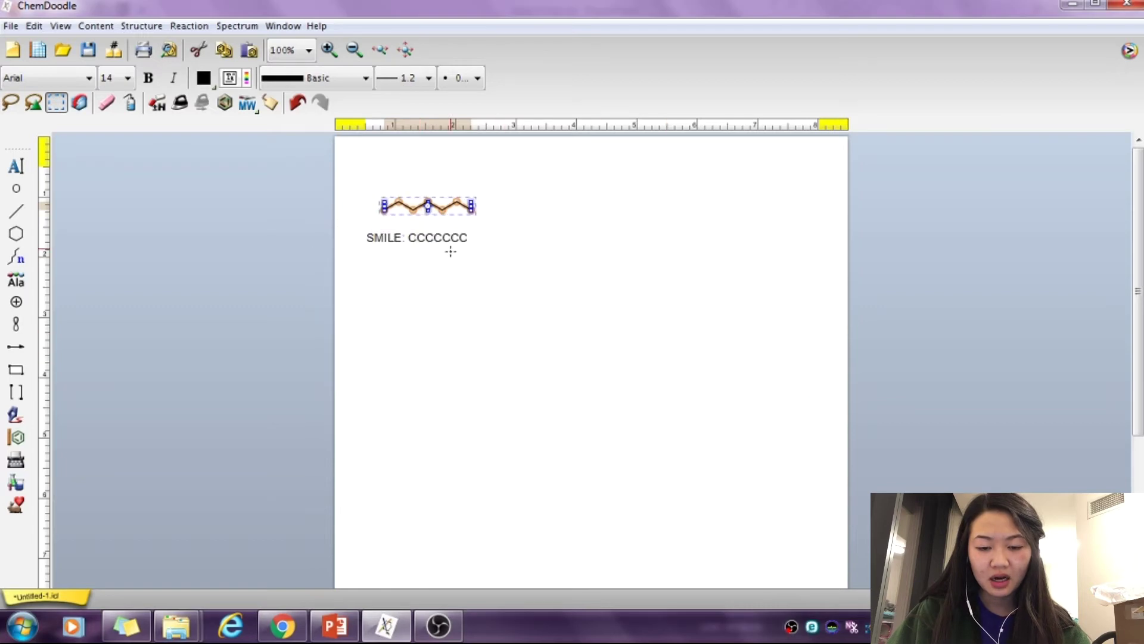
Add a second label line 'IUPAC INCHI:' followed by the pasted InChI=1S/C7H16 string
left_click(446, 240)
double_click(447, 241)
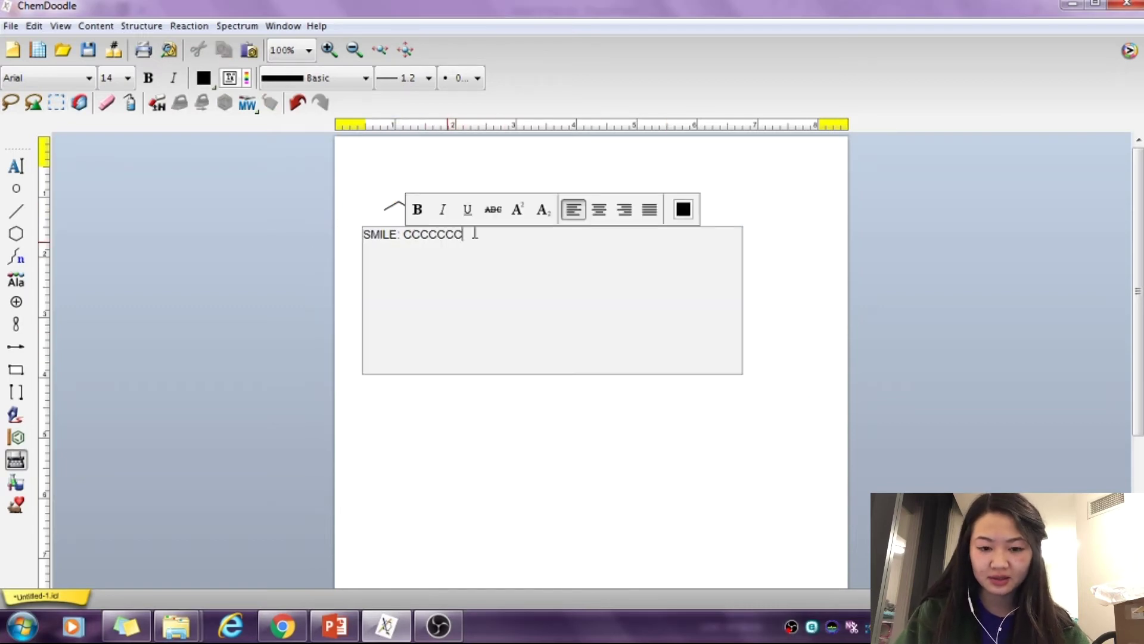
key("Return")
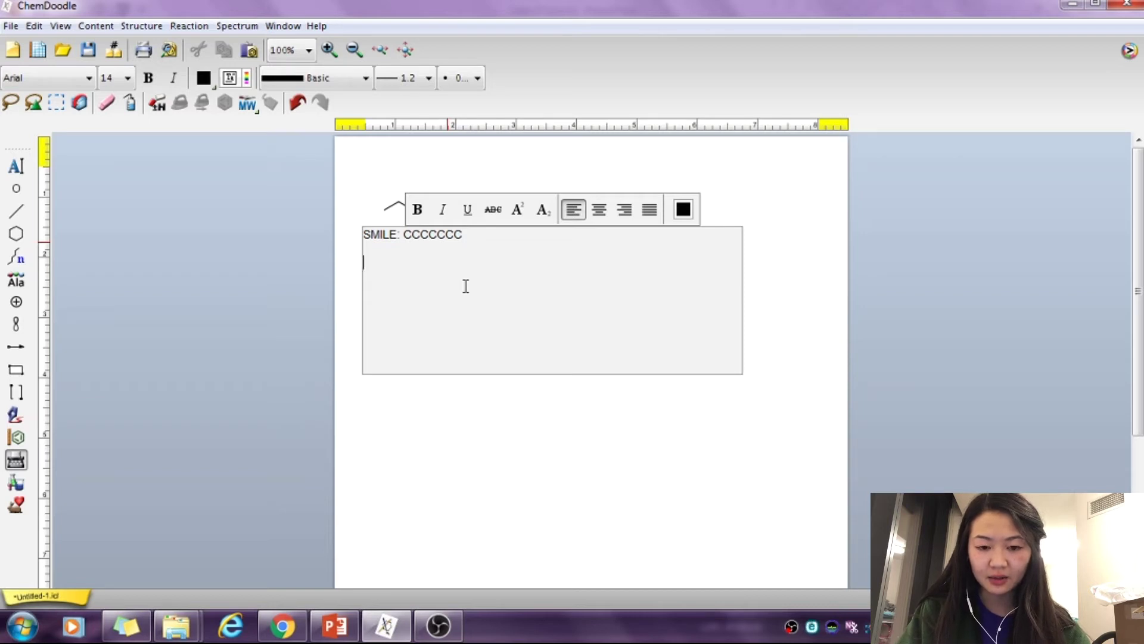
type("iu")
key("BackSpace")
key("BackSpace")
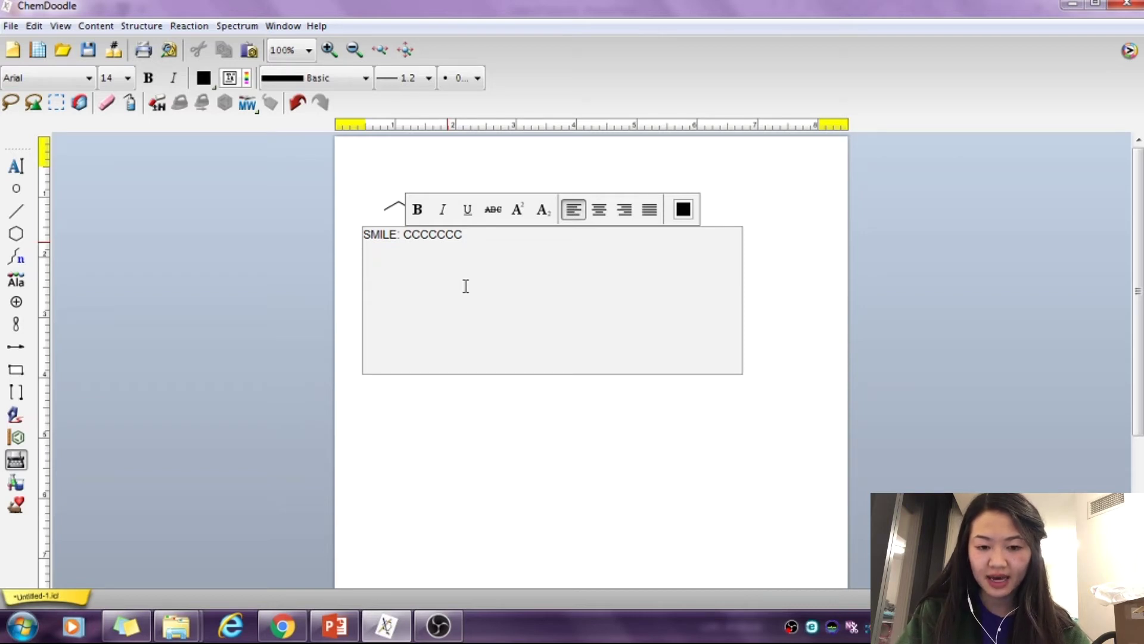
type("IUPCA")
key("BackSpace")
key("BackSpace")
type("AC ")
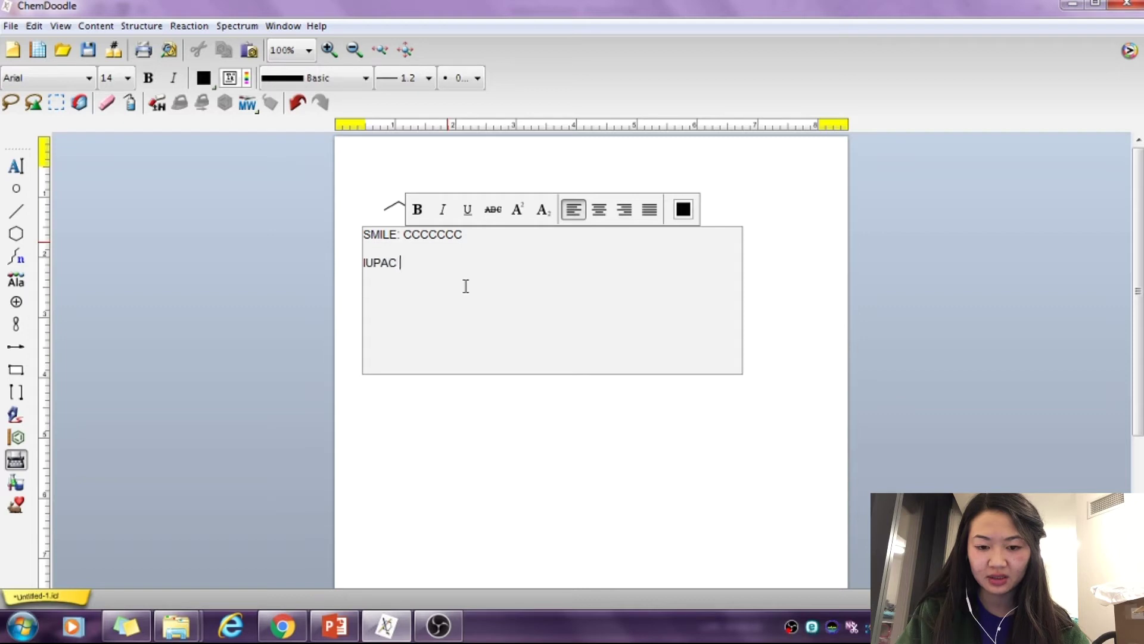
type("INCHI:")
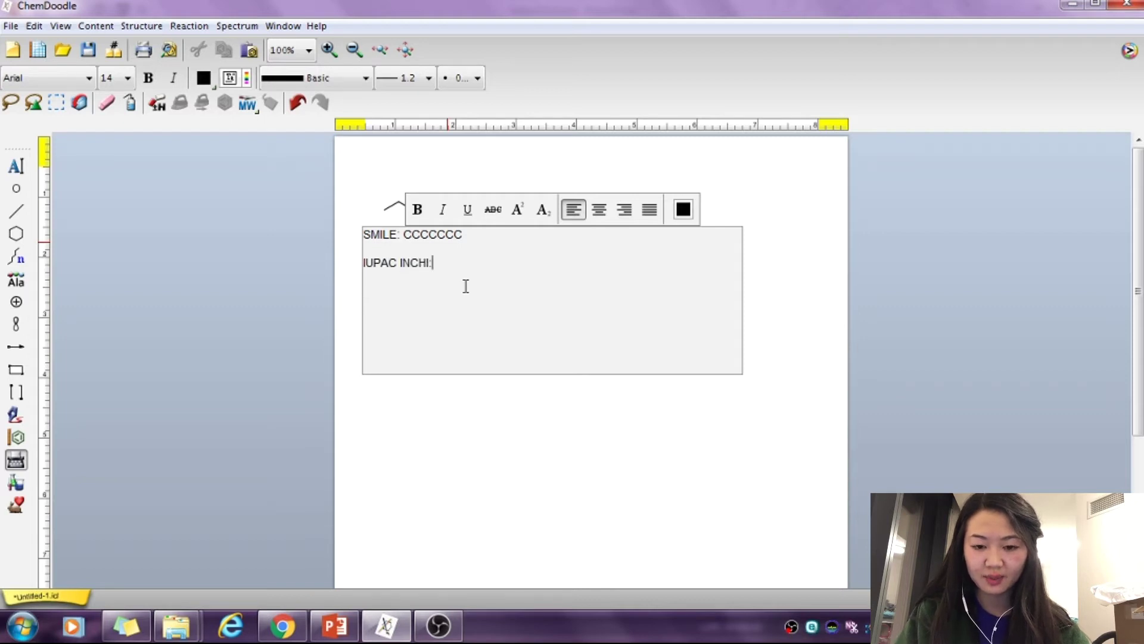
key("ctrl+v")
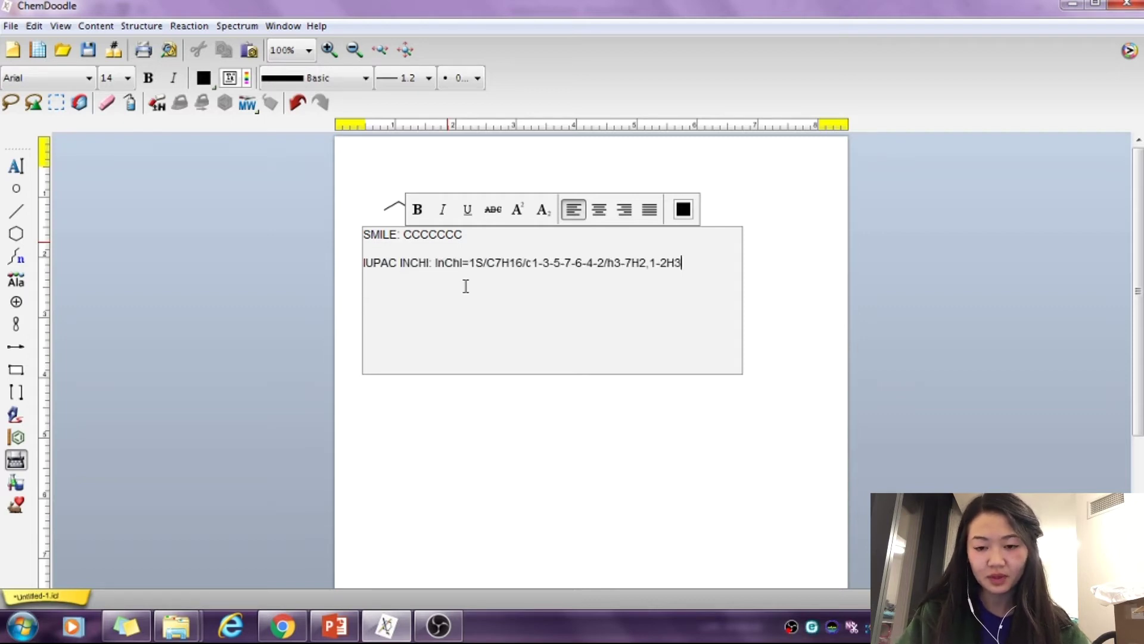
key("Return")
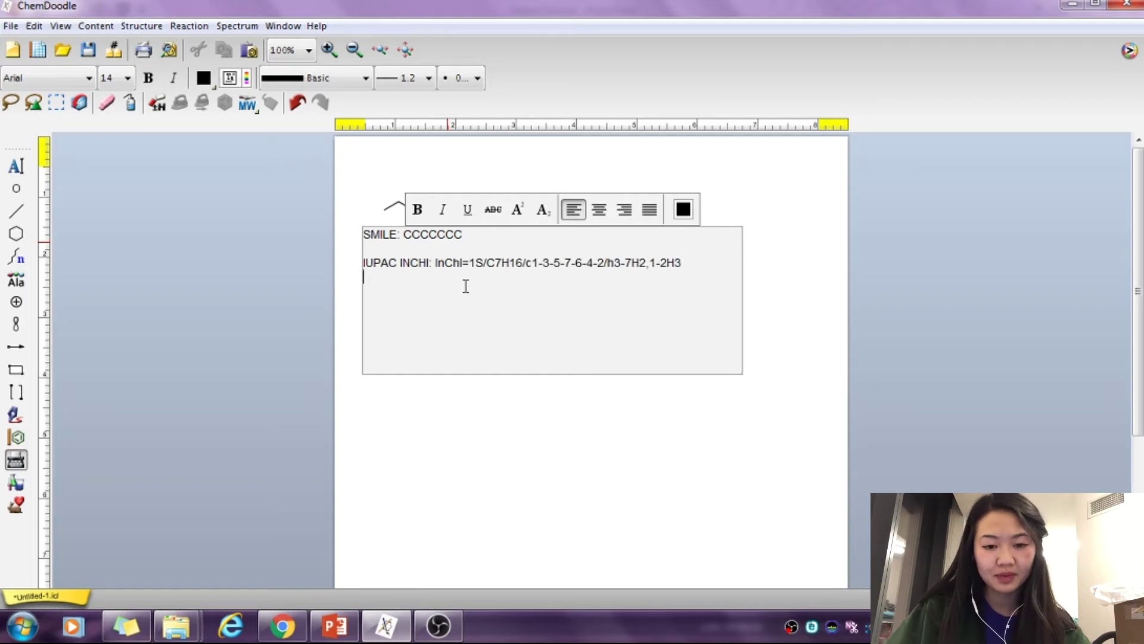
left_click(371, 378)
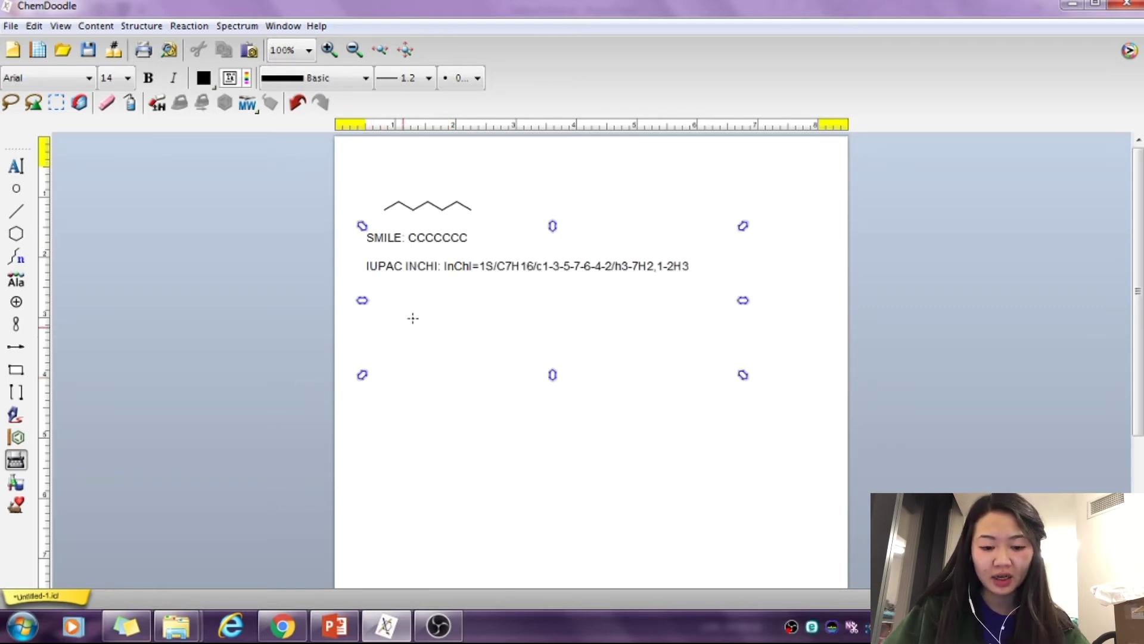
In a new Chrome tab, search Google for 'pub chem bet' and open PubChem Search Beta
left_click(282, 626)
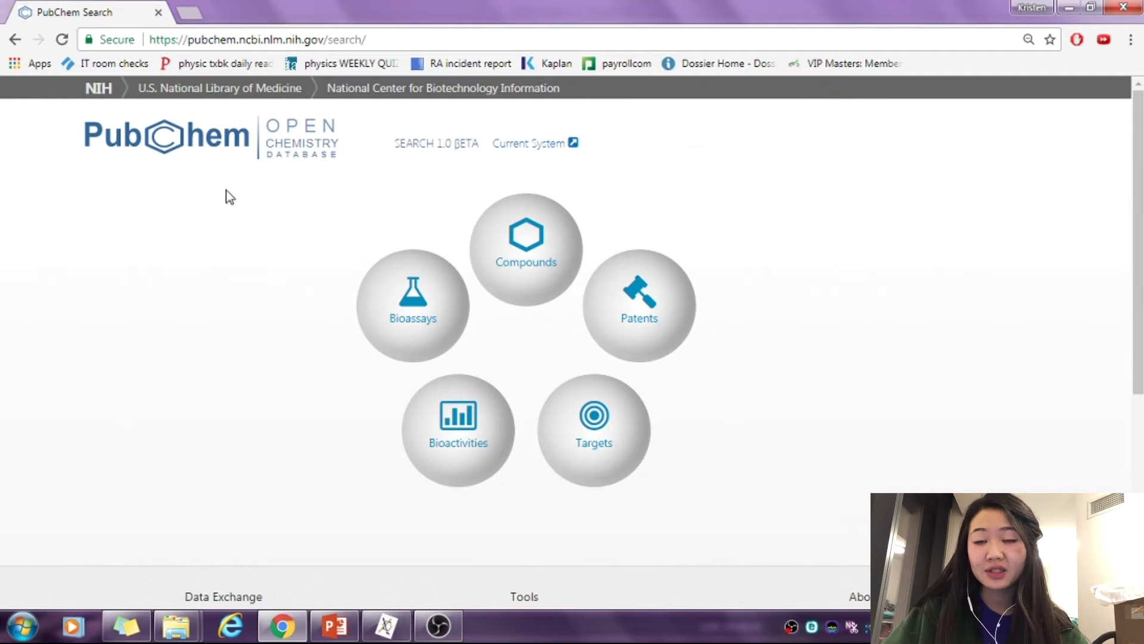
left_click(189, 8)
type("p")
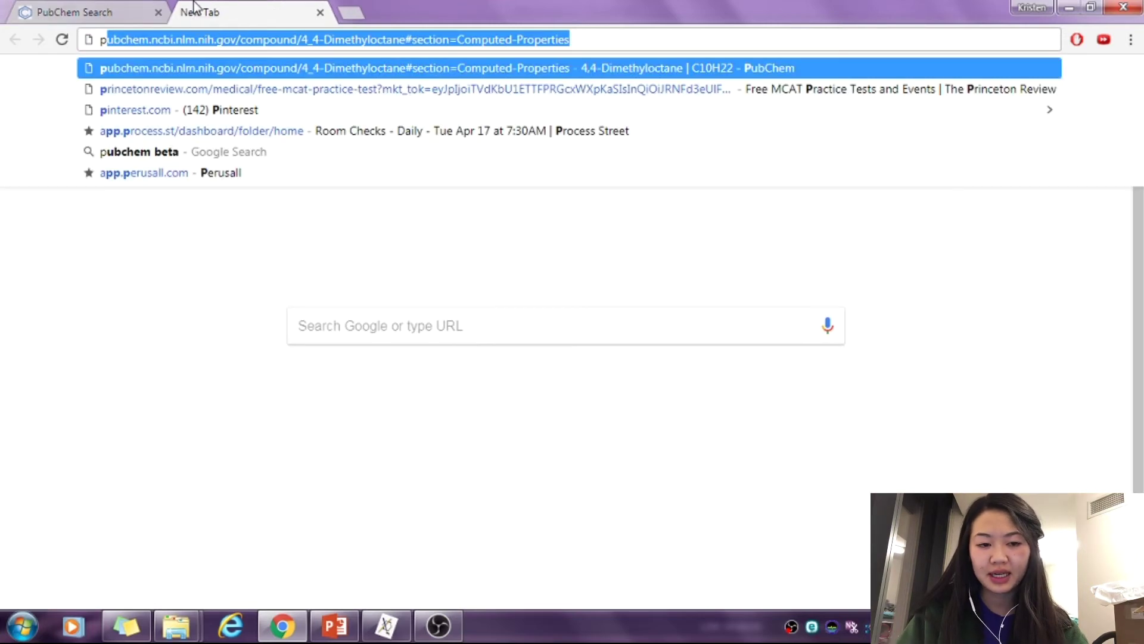
type("ub chem bet")
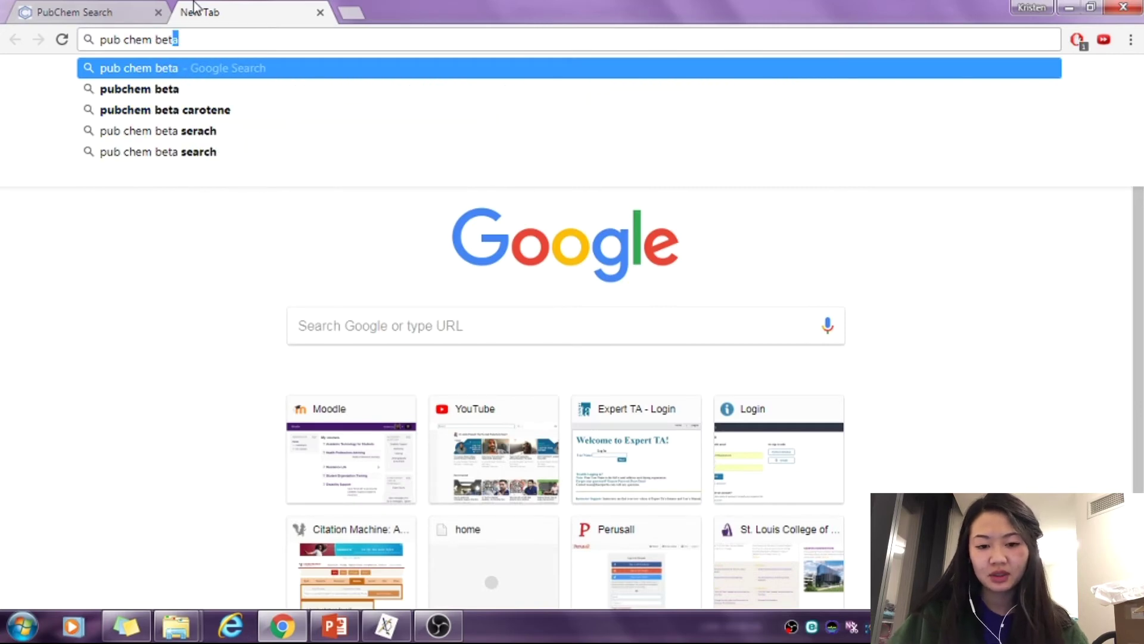
key("Return")
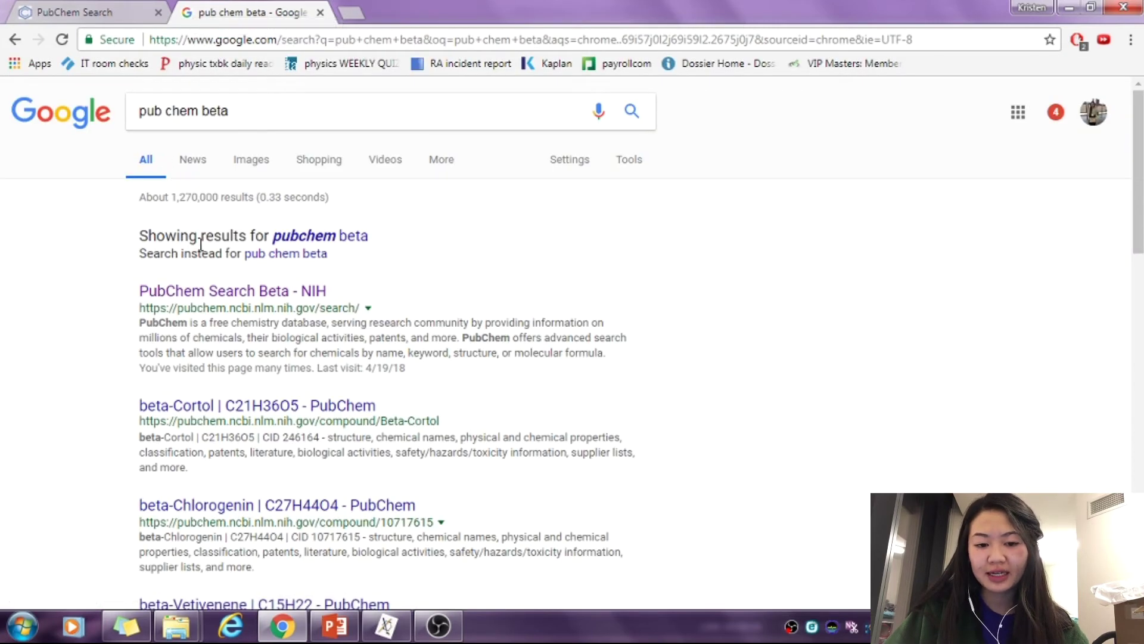
left_click(231, 290)
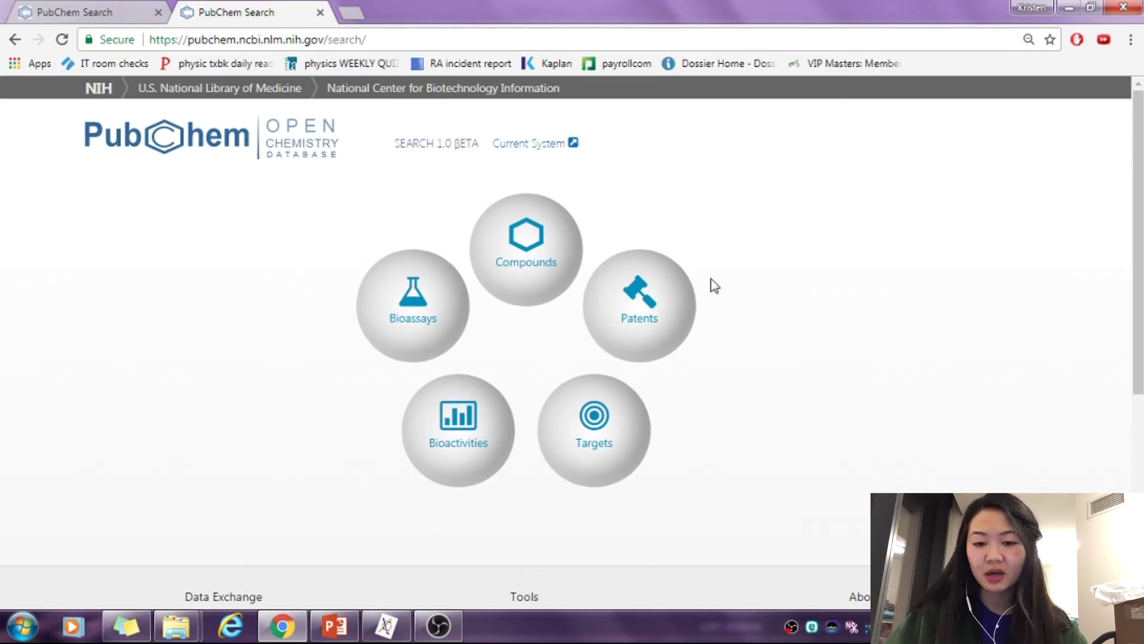
Search PubChem compounds for 'heptane' and open the HEPTANE record, CID 8900
left_click(571, 259)
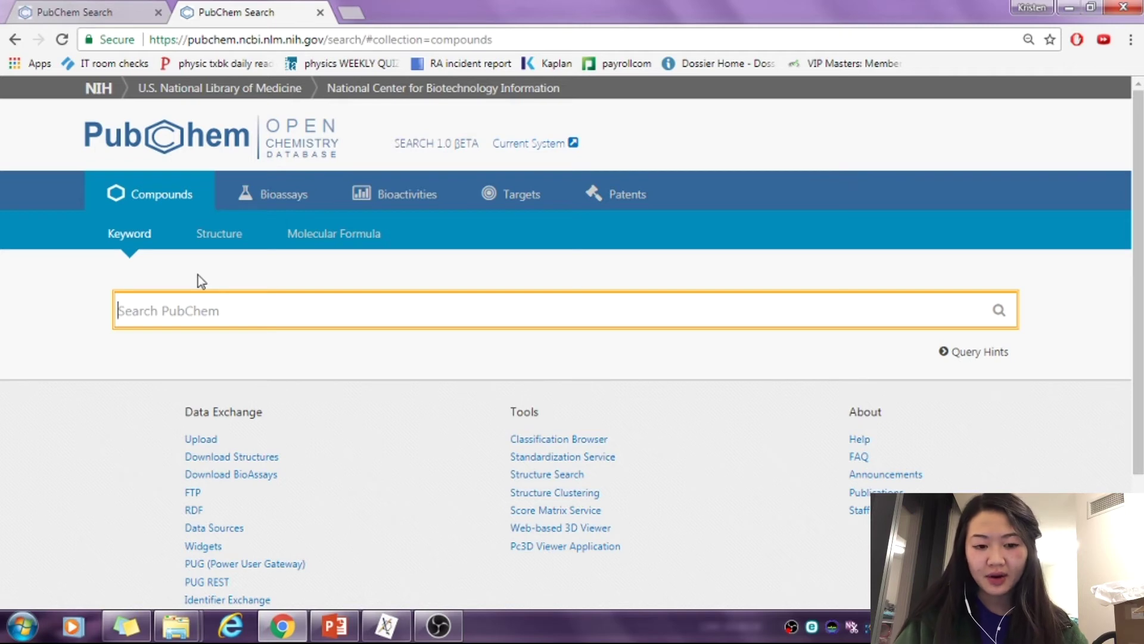
type("heptane")
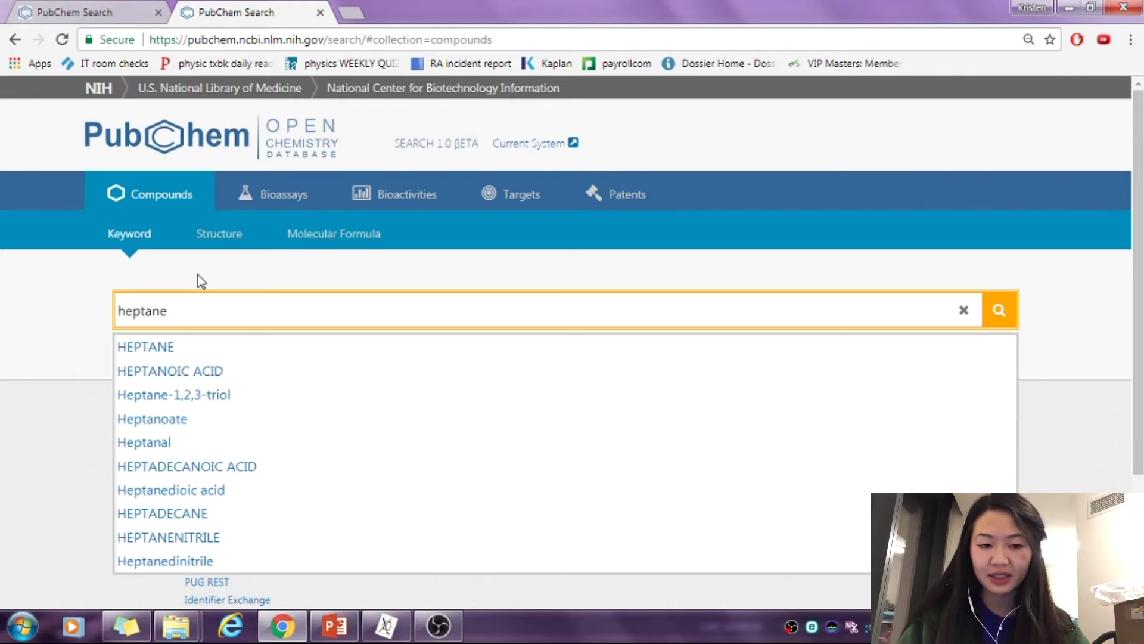
key("Return")
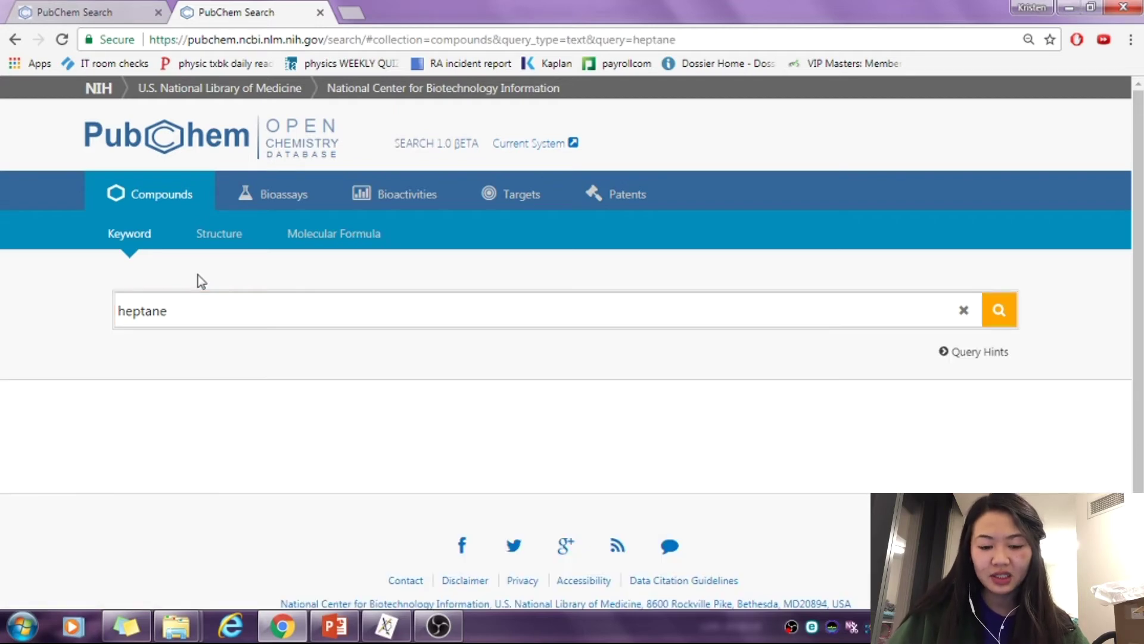
scroll(219, 321, "down", 1)
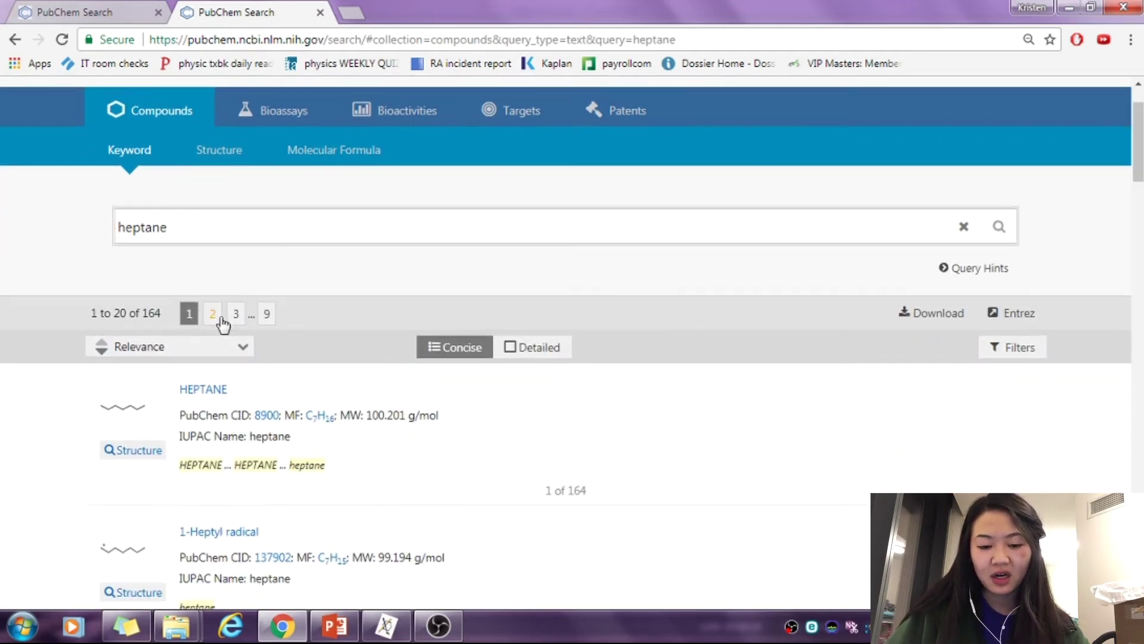
scroll(132, 340, "down", 5)
scroll(111, 334, "up", 2)
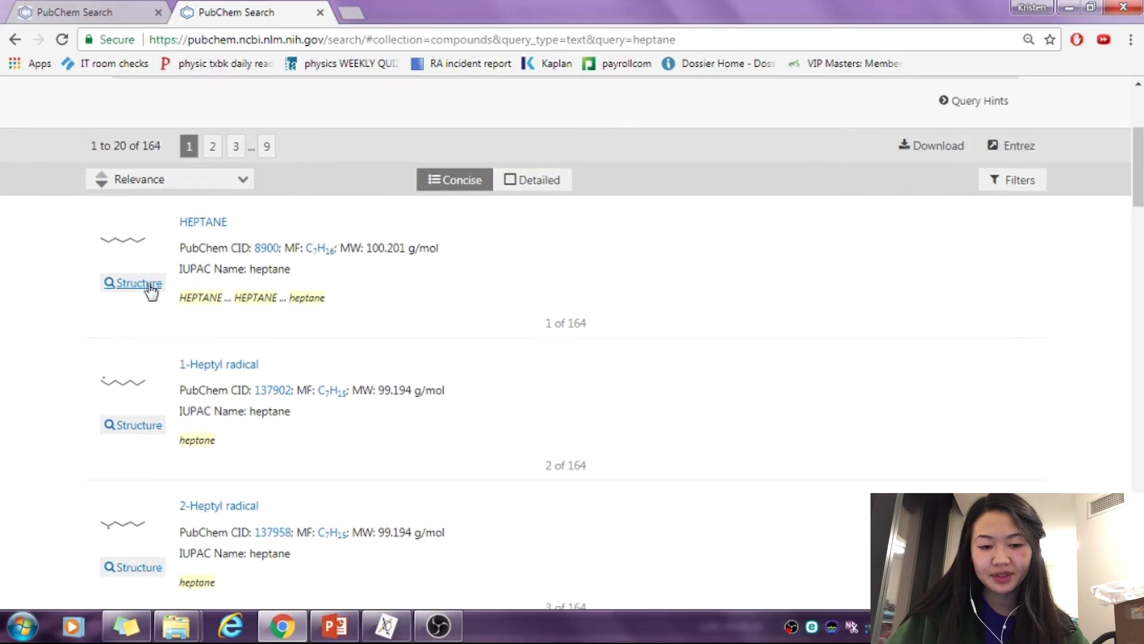
left_click(205, 230)
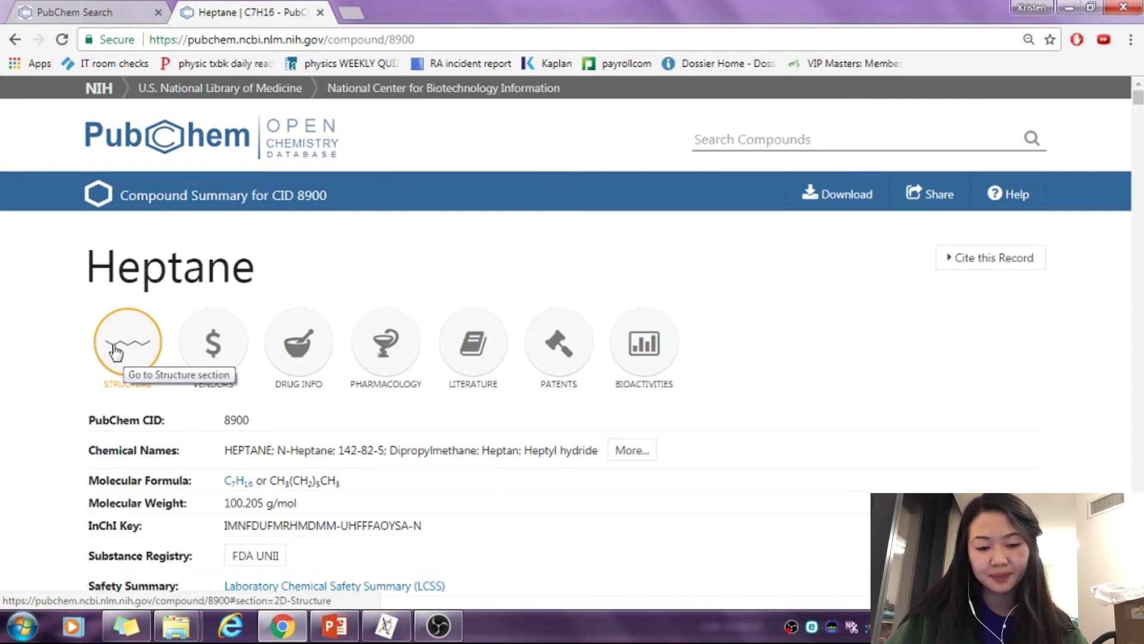
scroll(41, 386, "down", 1)
scroll(71, 350, "up", 1)
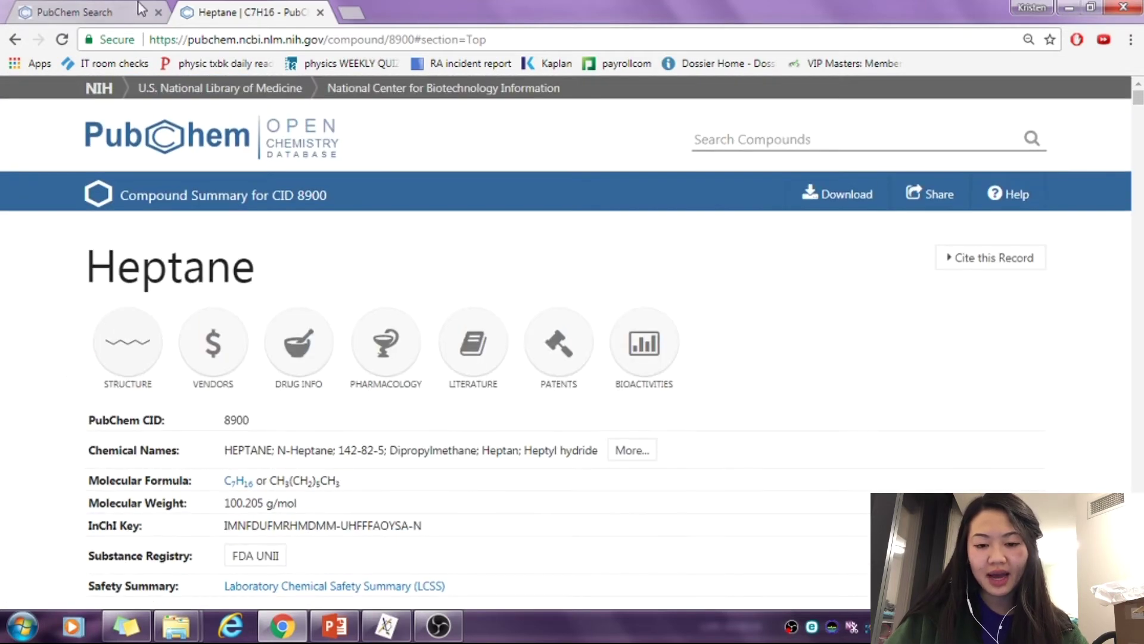
Open PubChem's structure compound search and select CID 8900 on the Heptane summary tab
left_click(117, 9)
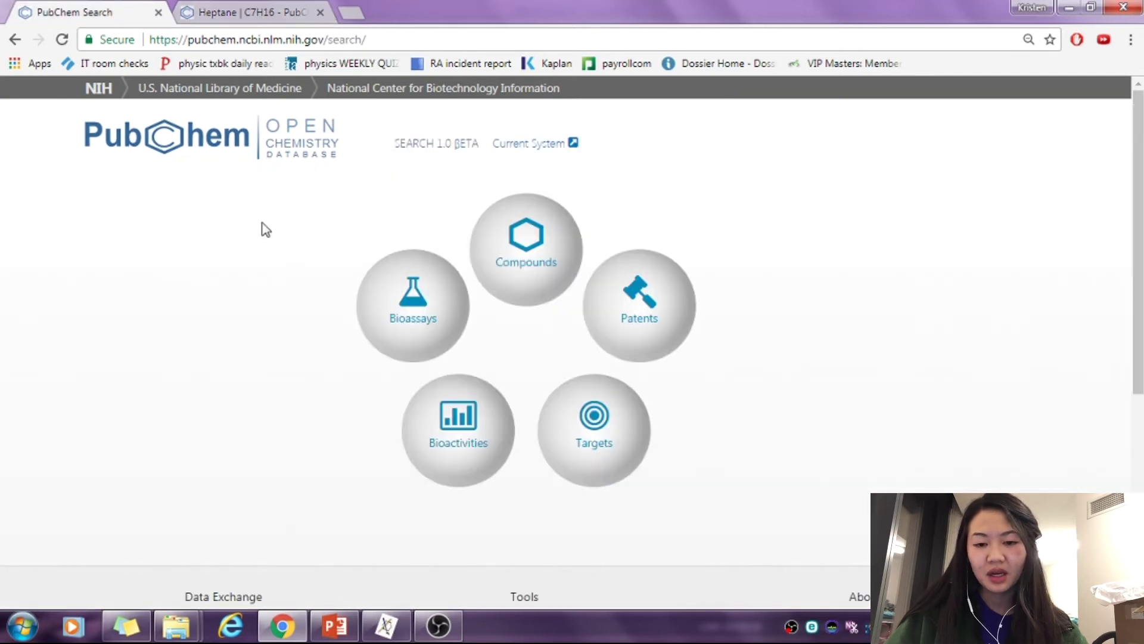
left_click(503, 230)
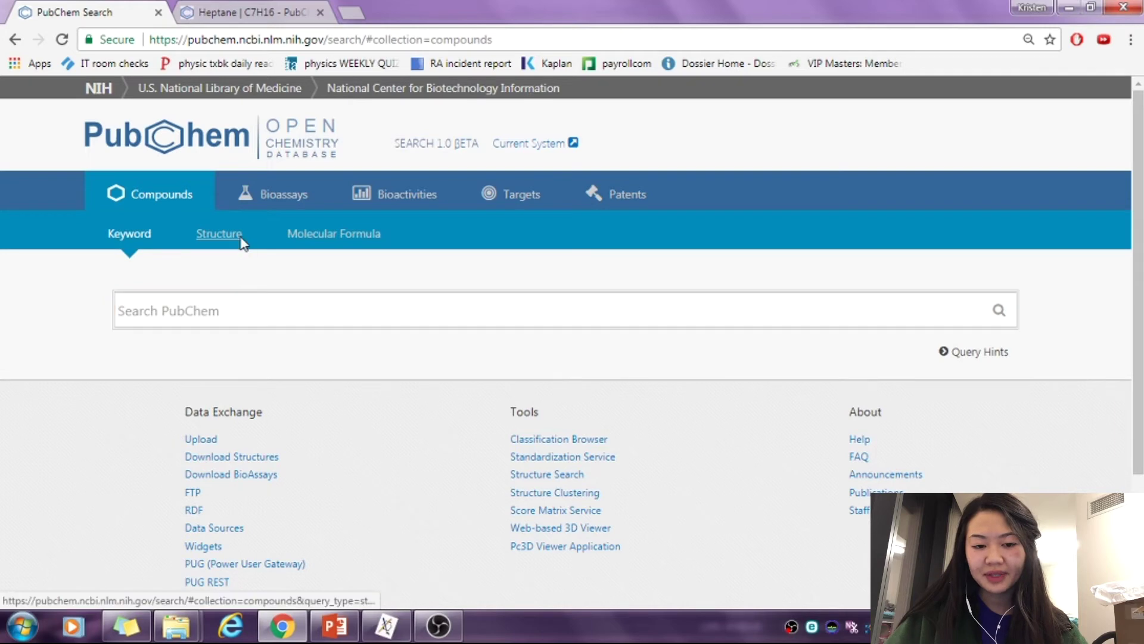
left_click(219, 235)
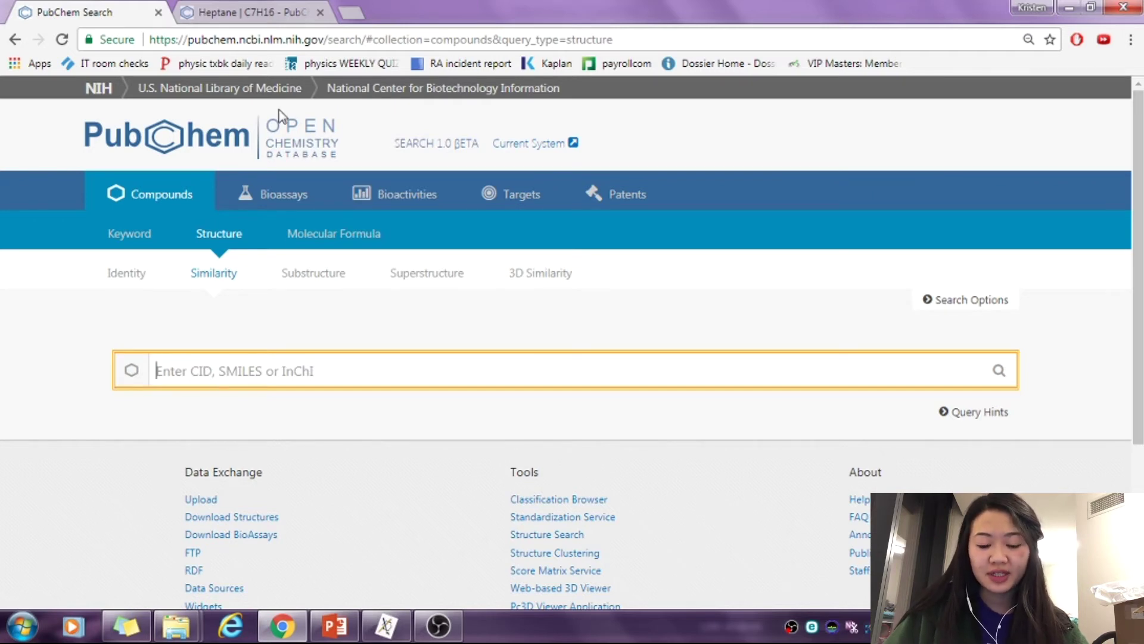
left_click(244, 17)
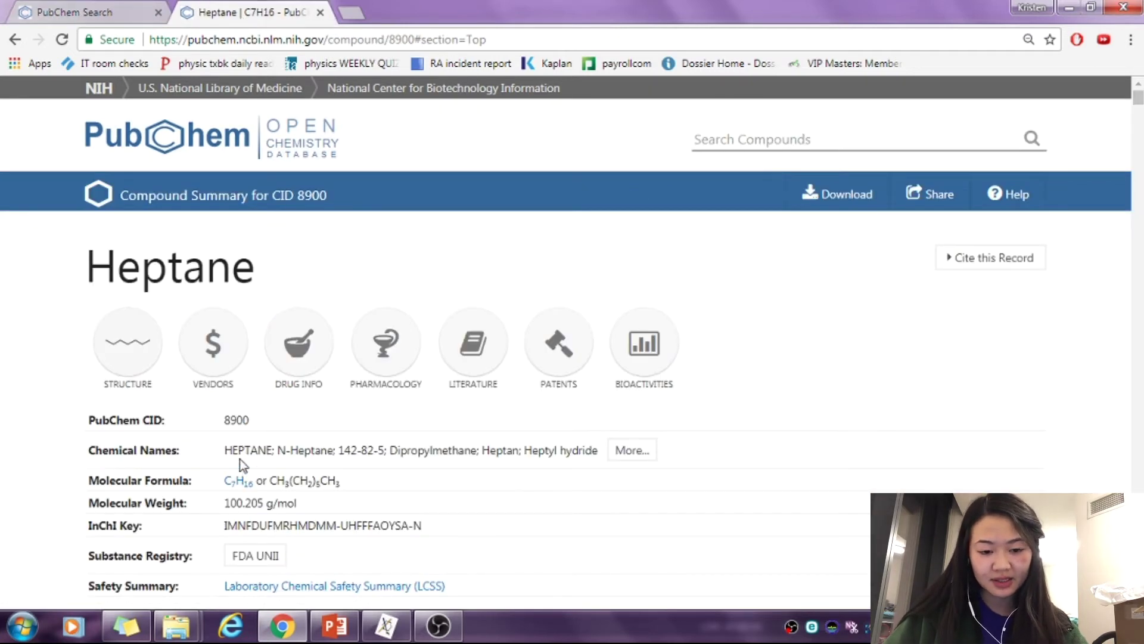
left_click_drag(252, 425, 224, 430)
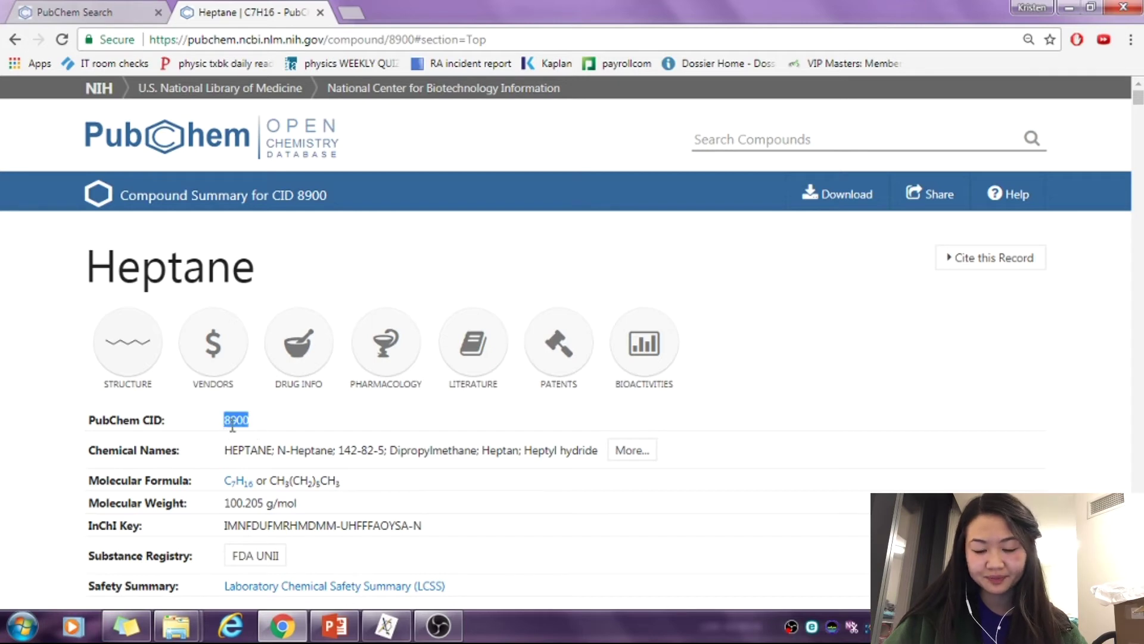
left_click(113, 10)
Run a similarity search on 8900, giving 49 compounds with HEPTANE listed first
left_click(199, 280)
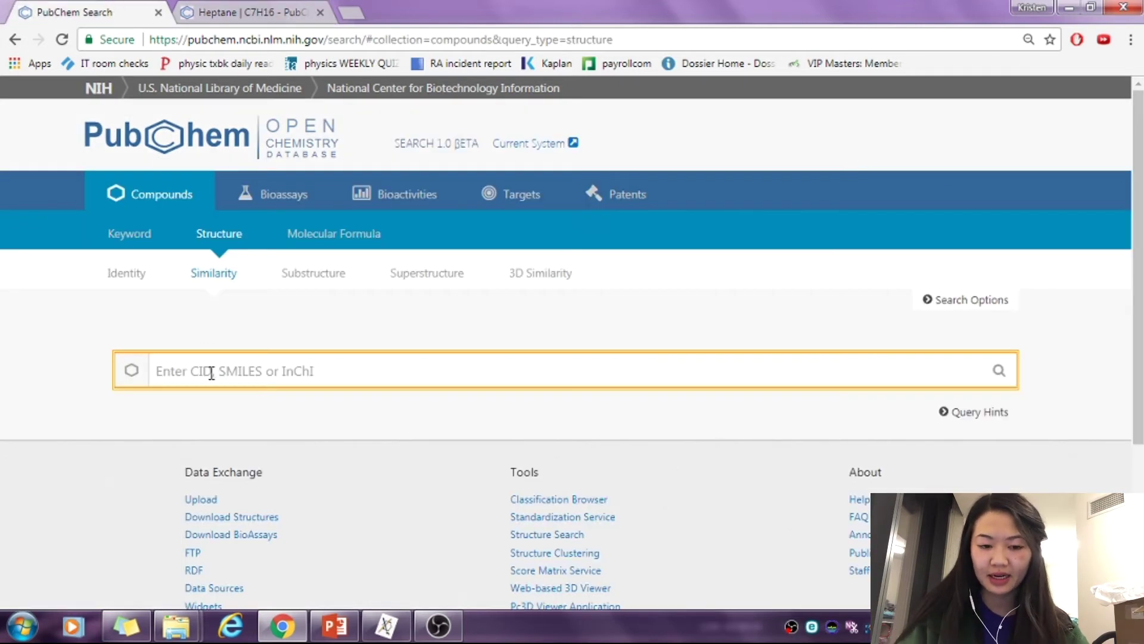
type("890")
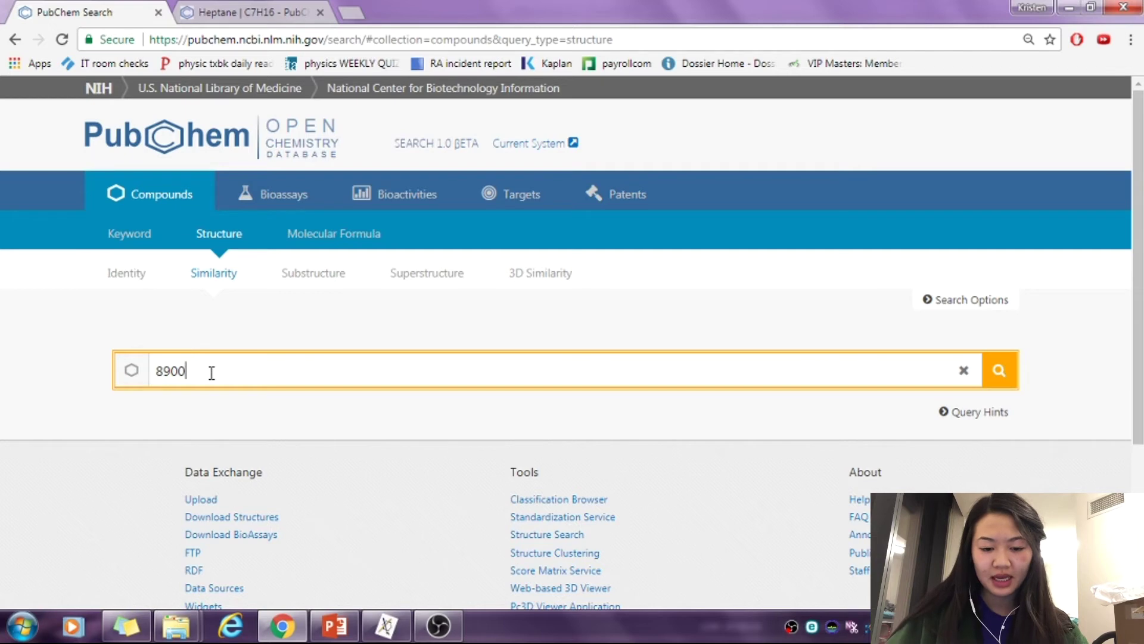
type("0")
key("Return")
scroll(181, 393, "down", 2)
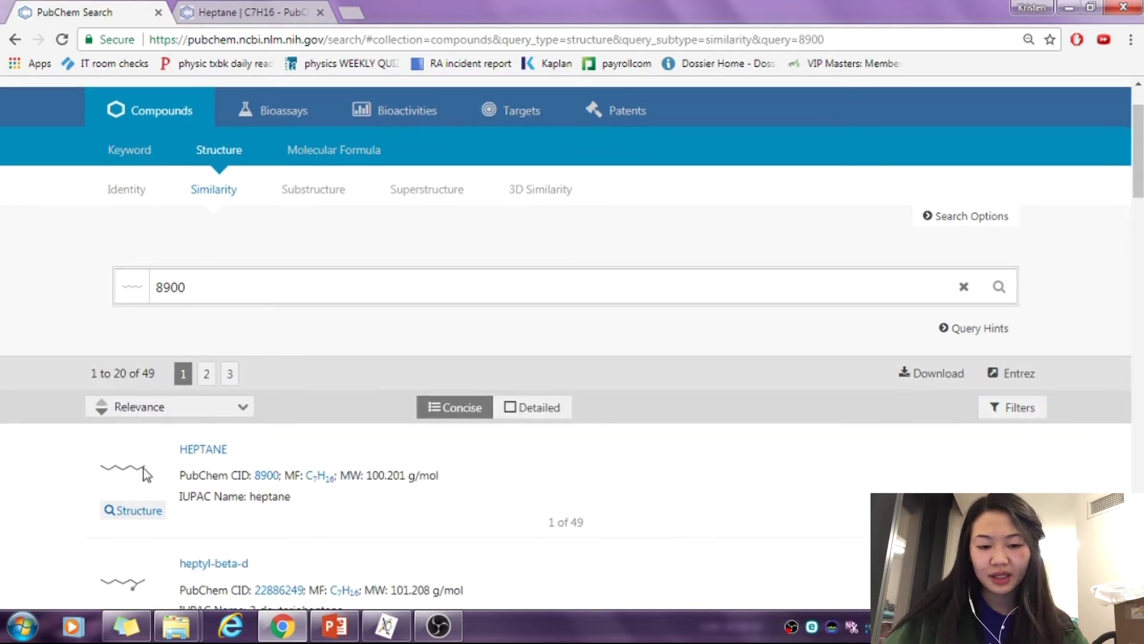
scroll(143, 467, "down", 2)
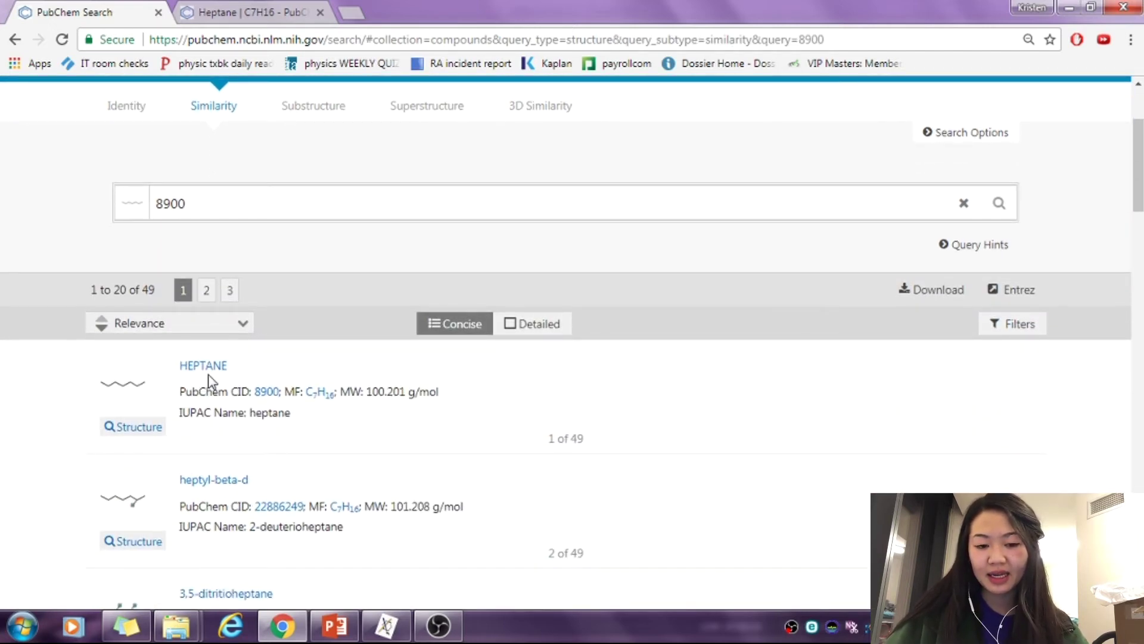
left_click_drag(186, 392, 259, 386)
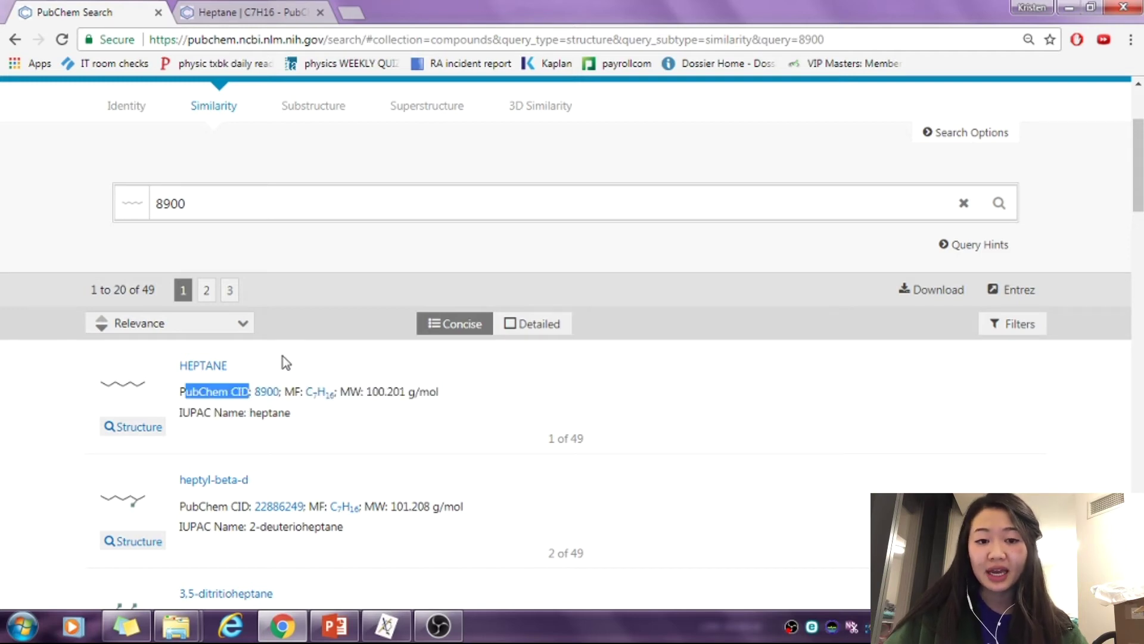
Load the Reaxys site in a new tab and sign in
left_click(363, 9)
type("rex")
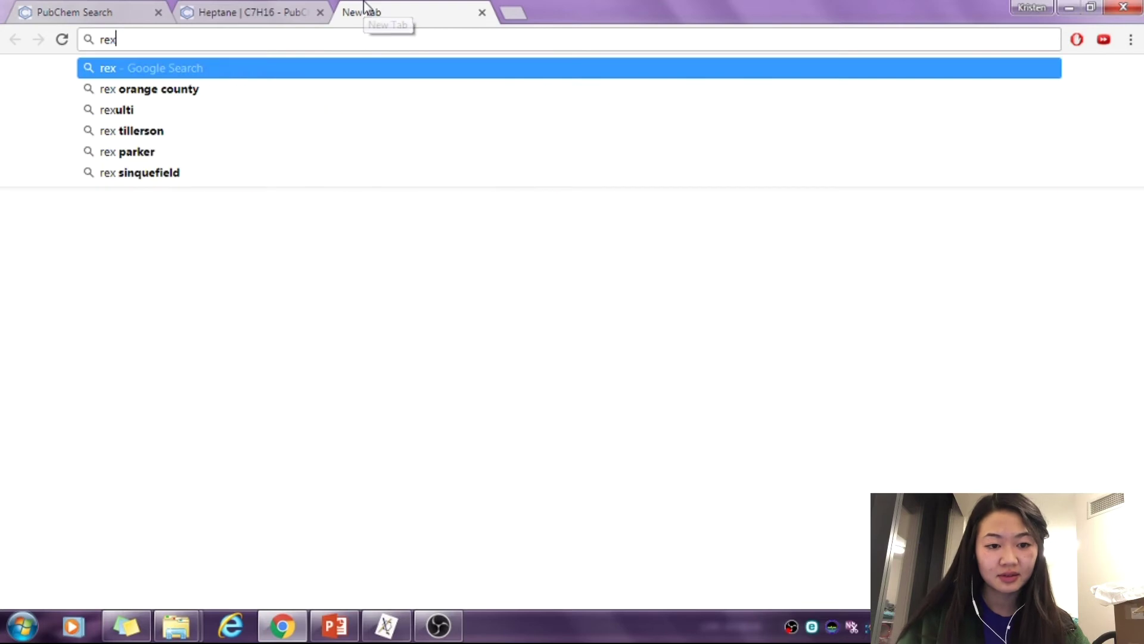
key("BackSpace")
type("a")
key("Return")
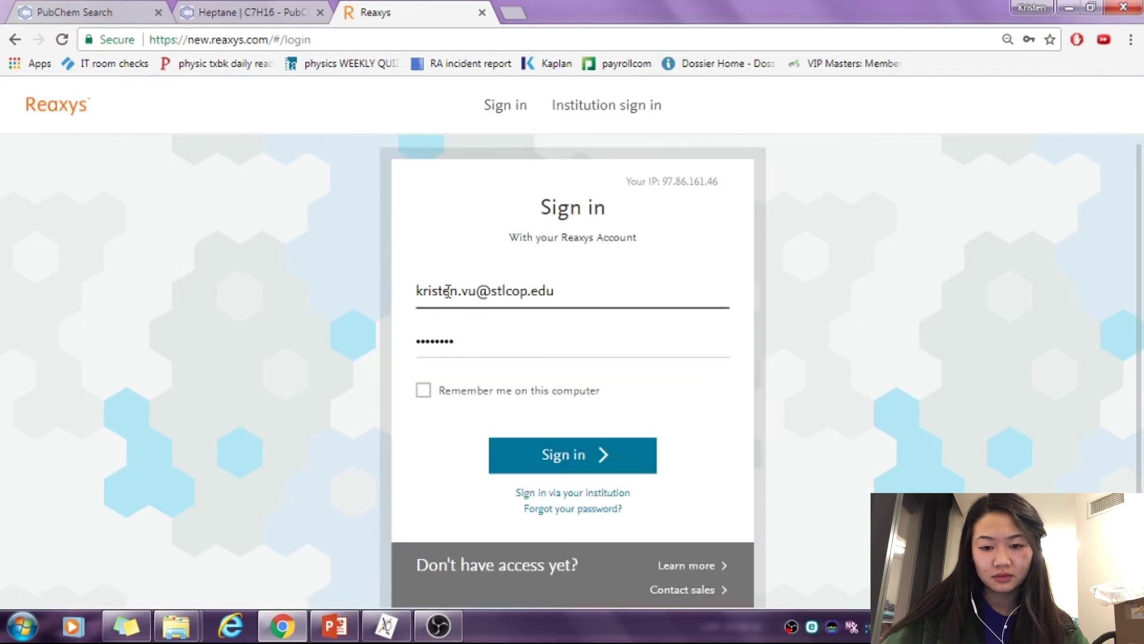
left_click(601, 456)
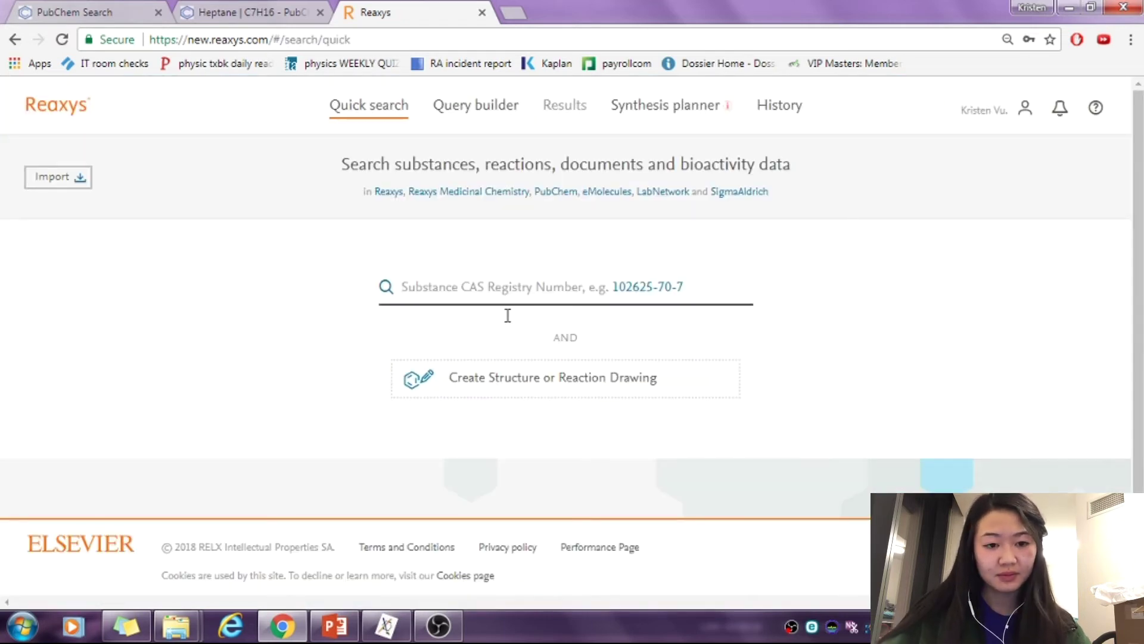
Search Reaxys for 8900, dismiss the low-disk-space alert, and return to the Heptane PubChem tab
left_click(289, 9)
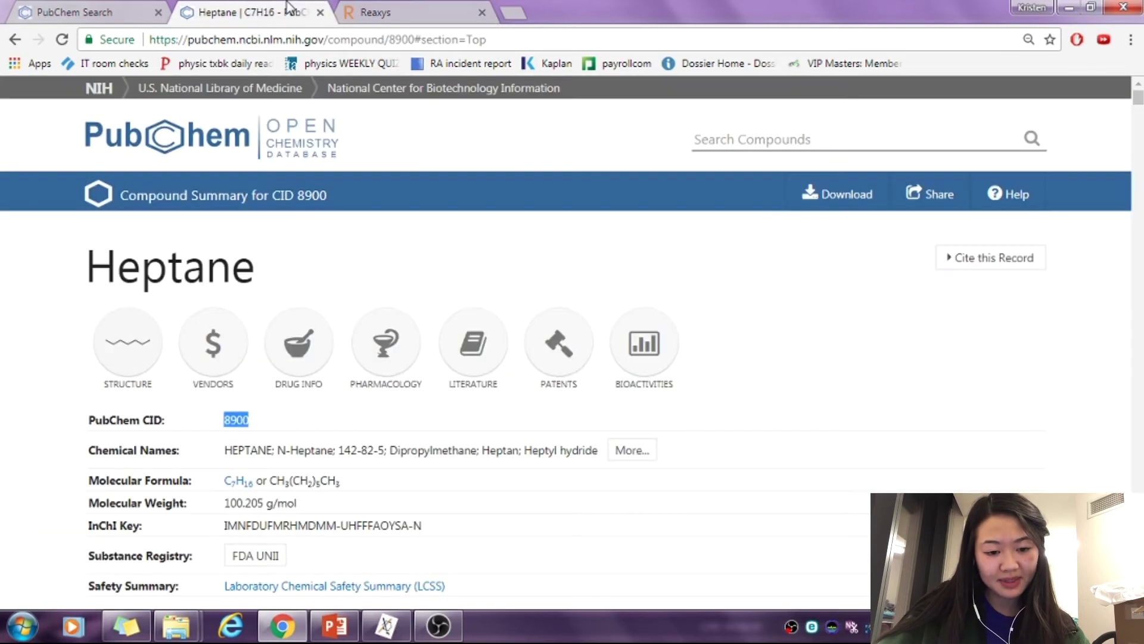
left_click(374, 13)
type("8900")
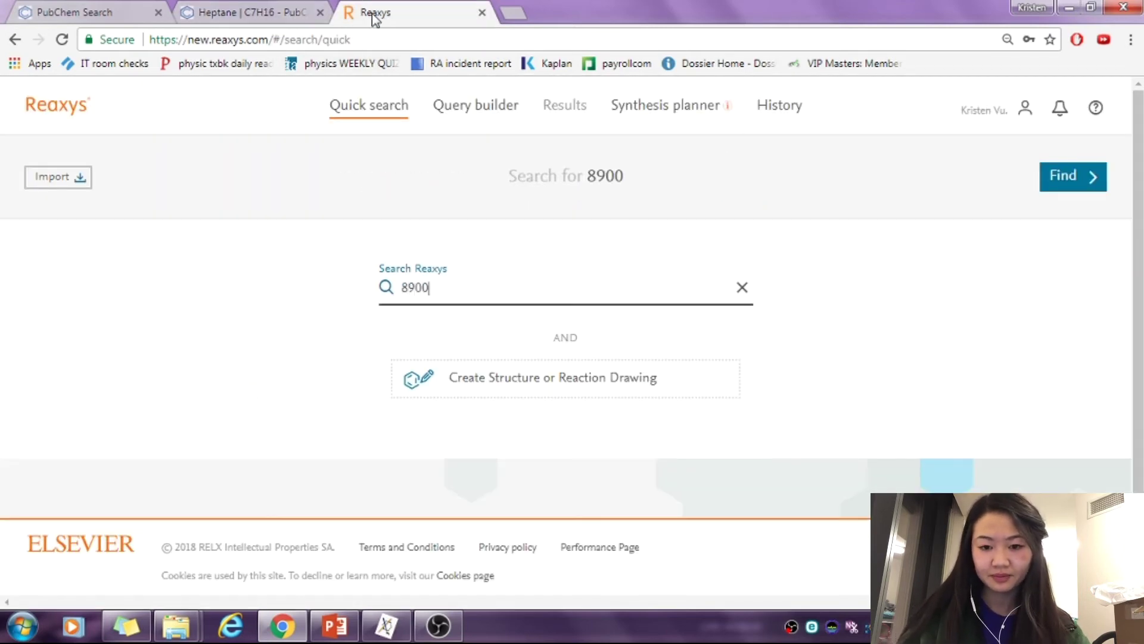
key("Return")
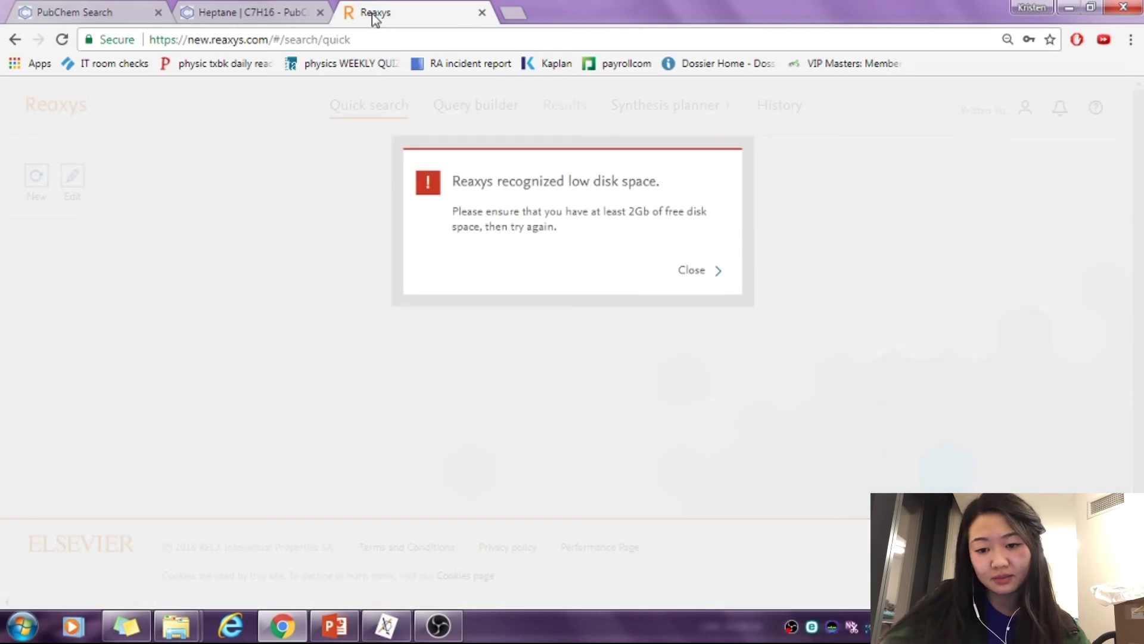
left_click(722, 273)
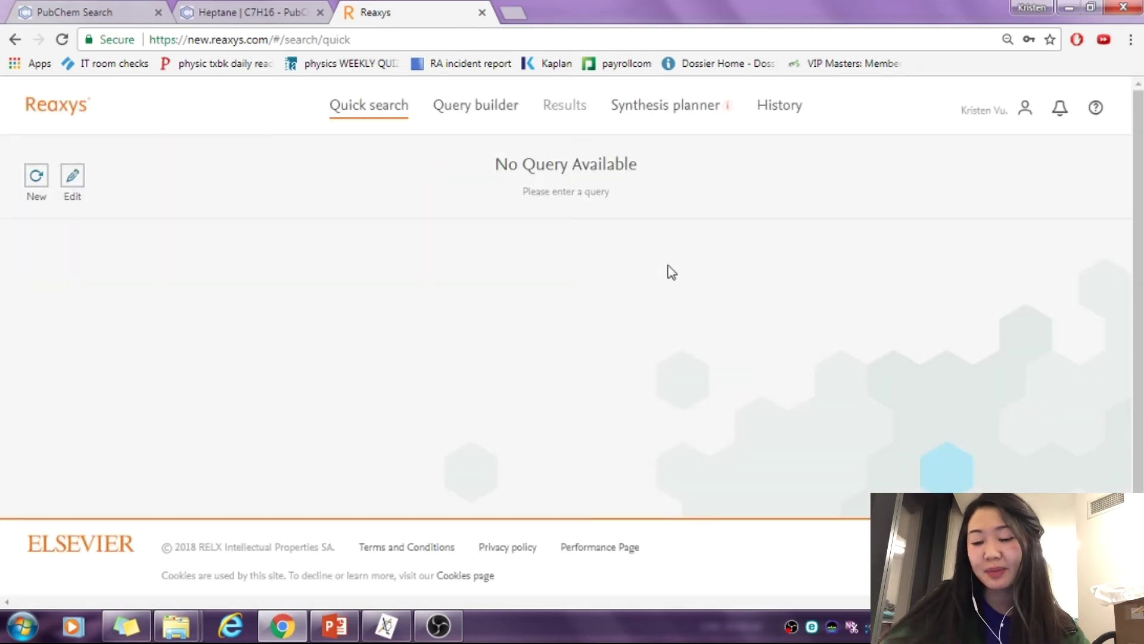
left_click(289, 13)
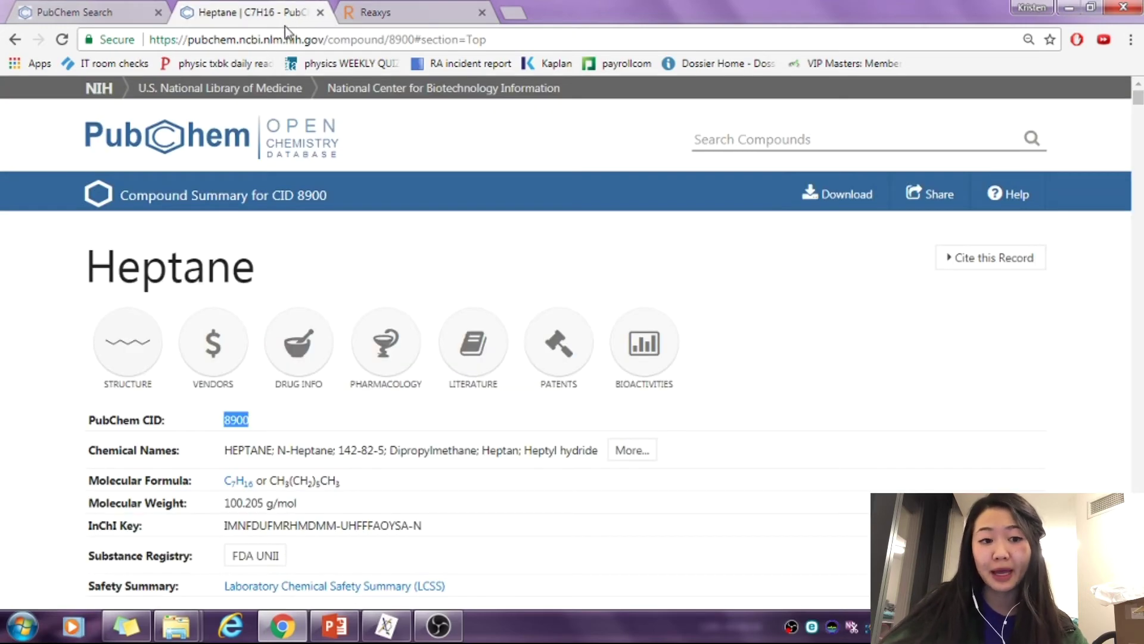
Replace the 8900 query with 'ccccccc' and review the similarity results, heptane ranking first
left_click(143, 12)
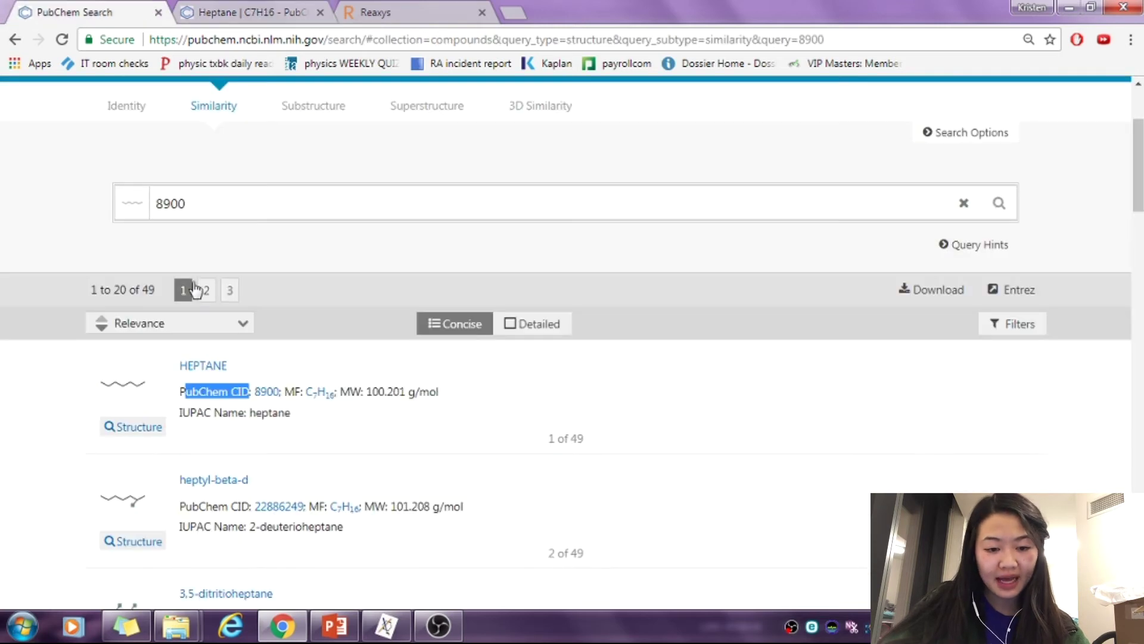
scroll(267, 284, "up", 2)
left_click_drag(263, 279, 115, 284)
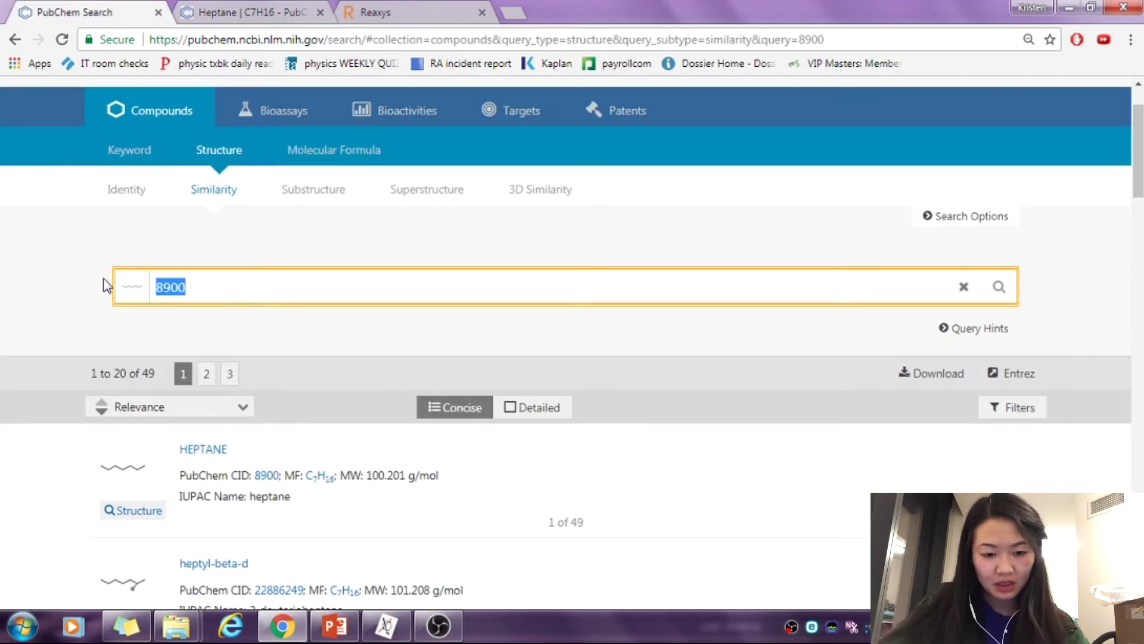
key("BackSpace")
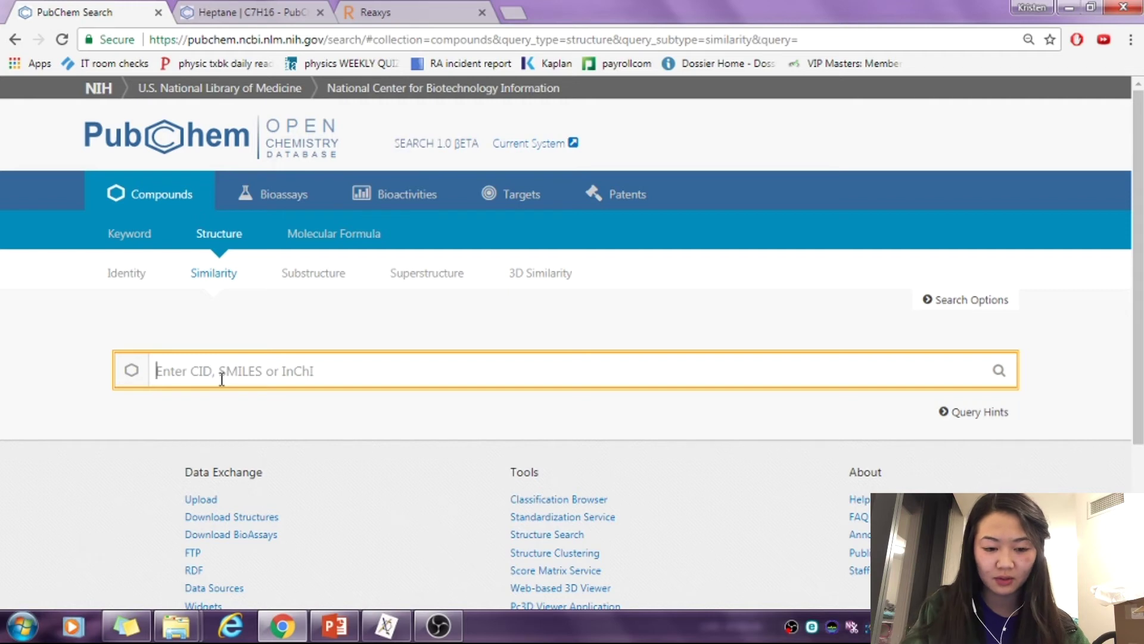
type("ccc")
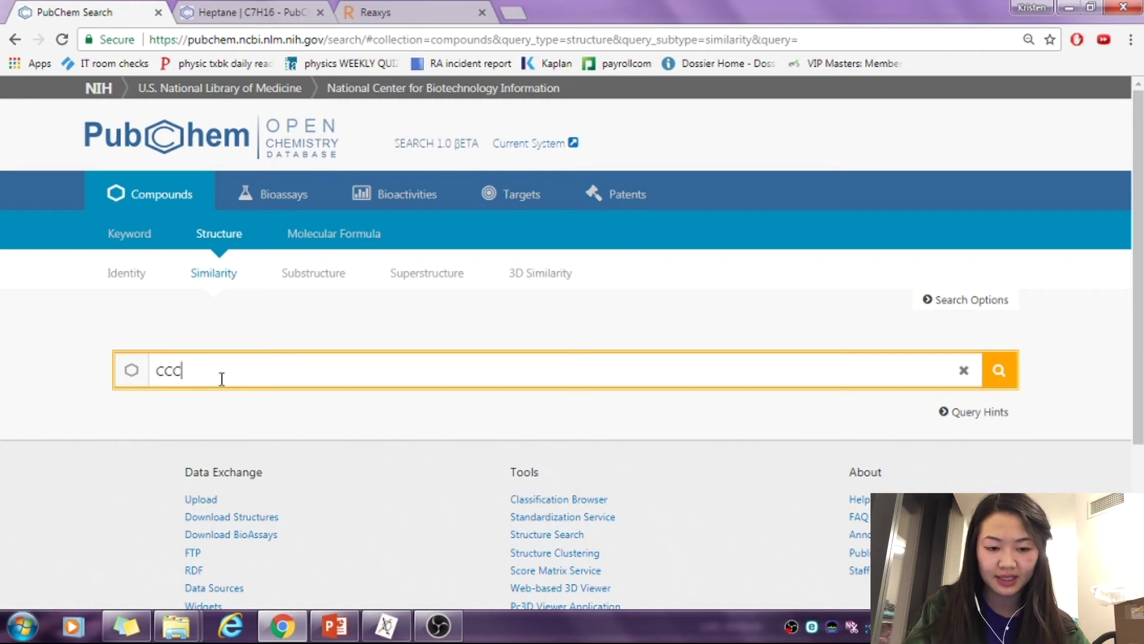
type("cccc")
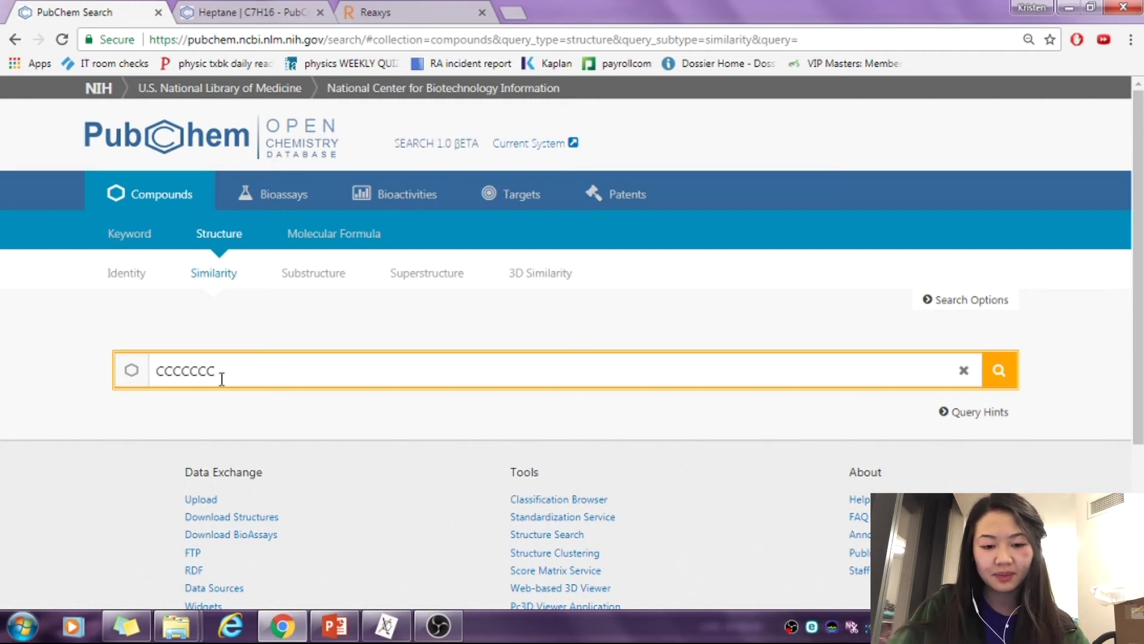
key("Return")
scroll(3, 405, "down", 3)
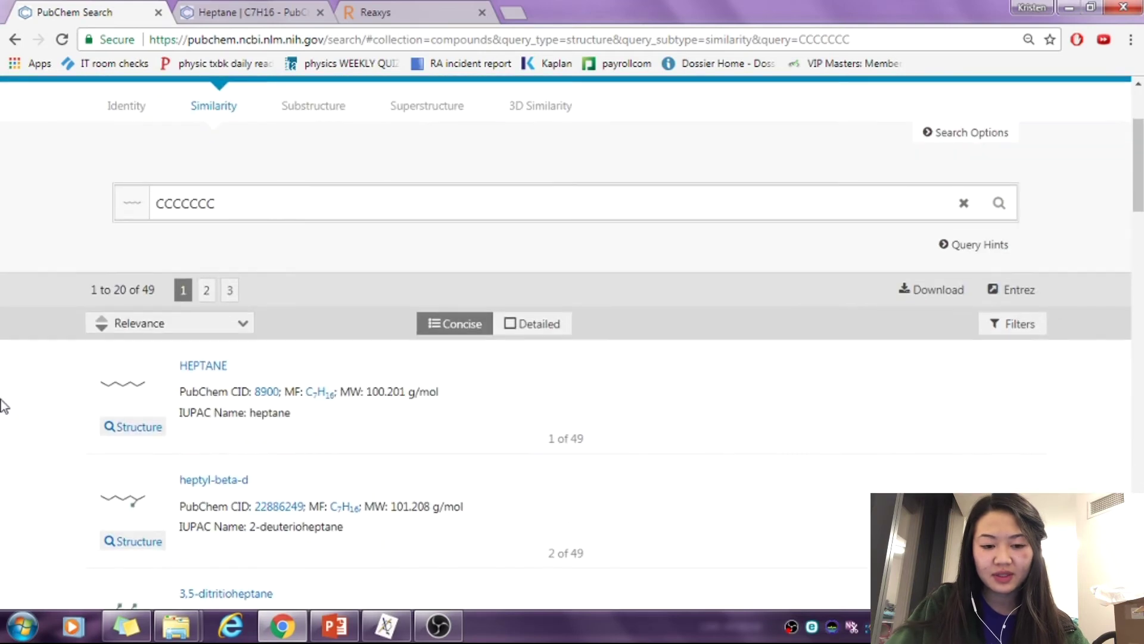
scroll(7, 398, "down", 2)
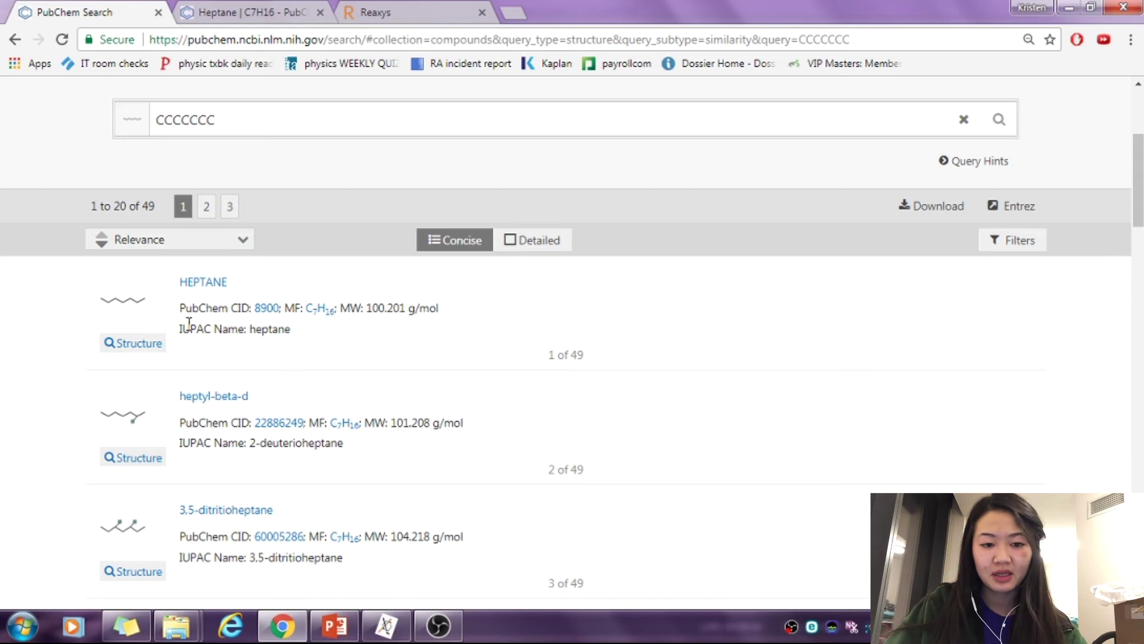
Clear the CCCCCCC query and bring ChemDoodle back to the front
scroll(198, 298, "up", 2)
left_click_drag(250, 212, 157, 225)
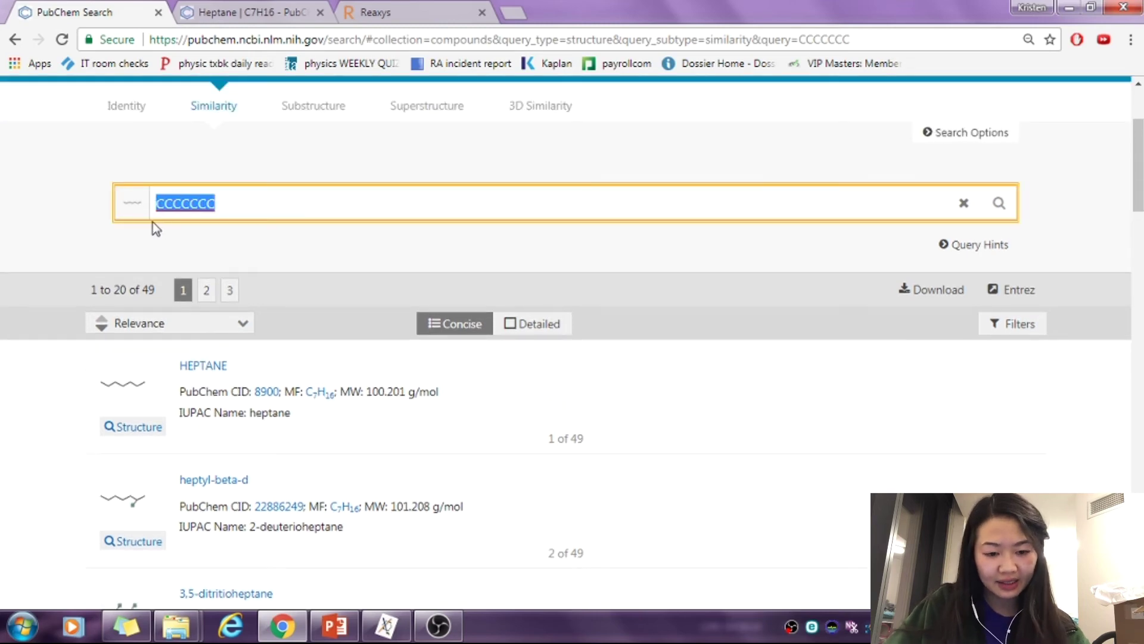
key("BackSpace")
scroll(306, 506, "down", 1)
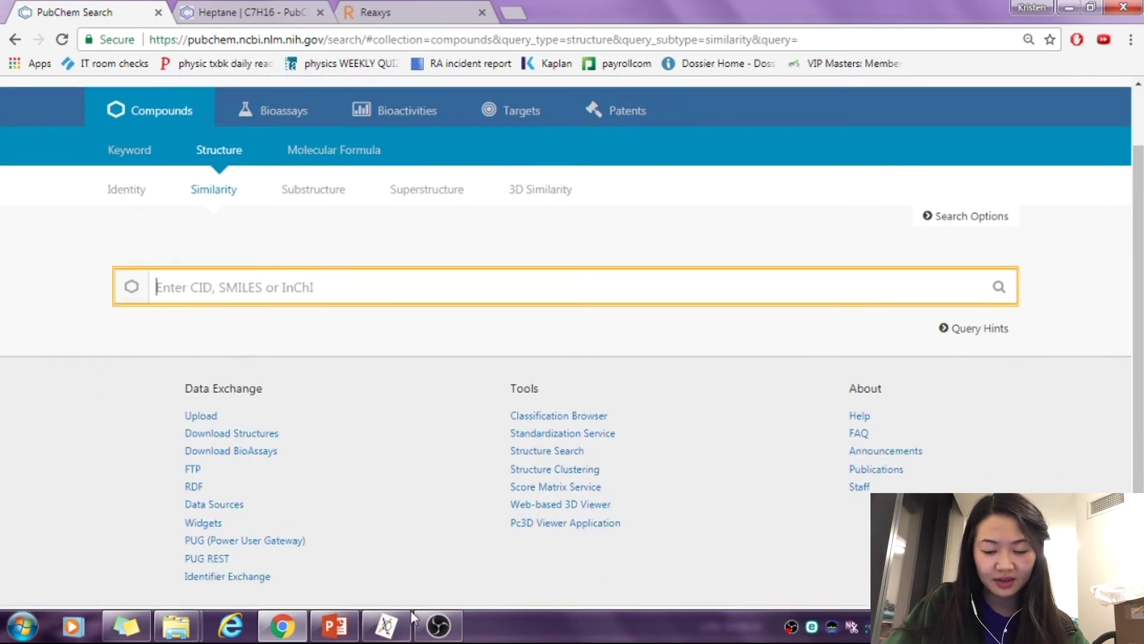
left_click(384, 625)
Select and copy the heptane InChI string from the note, then return to PubChem's structure search
left_click(483, 311)
double_click(479, 269)
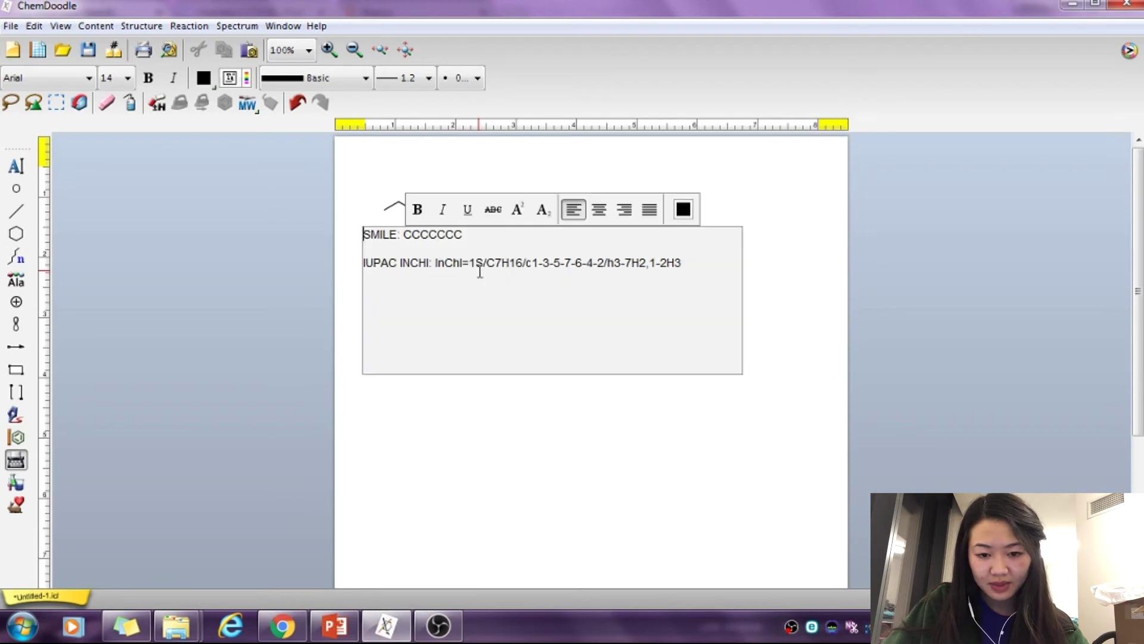
left_click_drag(437, 263, 684, 261)
key("ctrl+c")
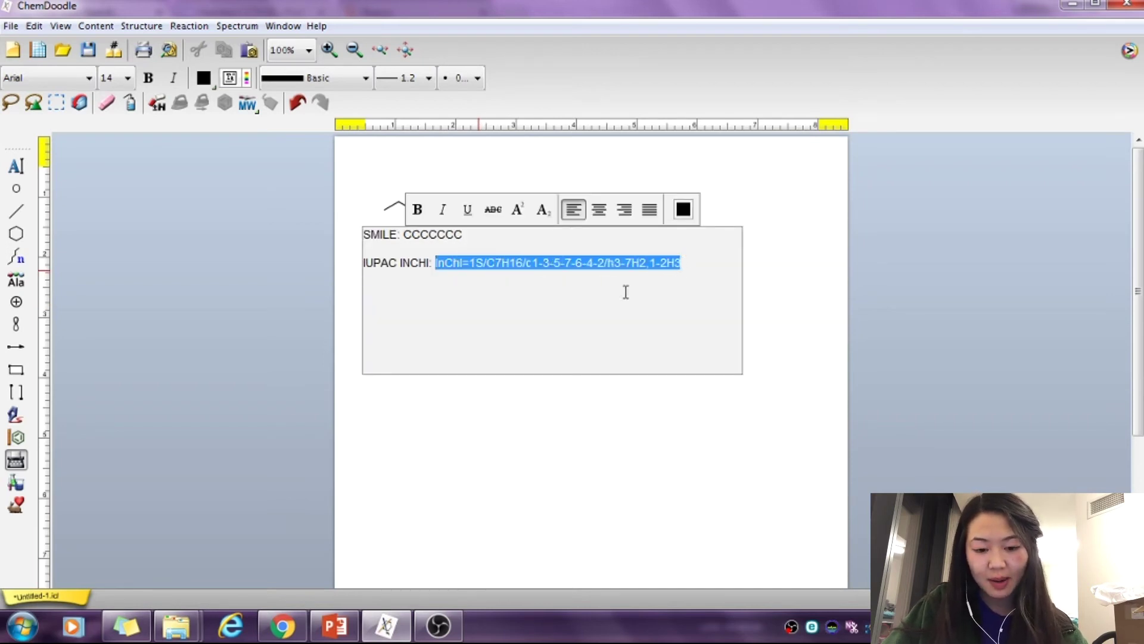
left_click(337, 626)
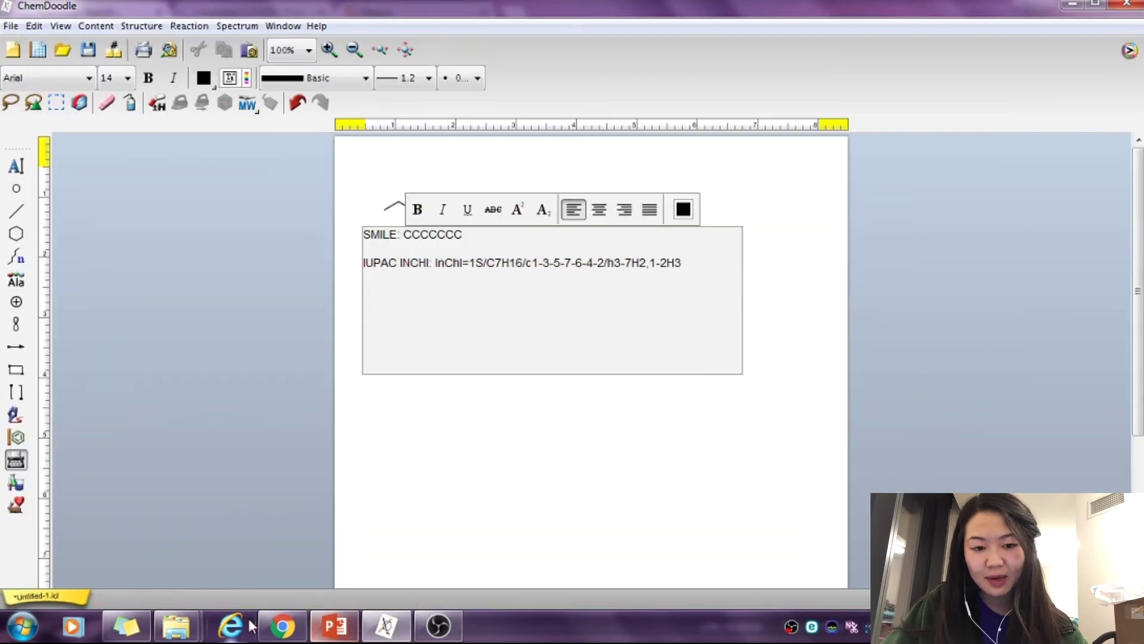
left_click(282, 625)
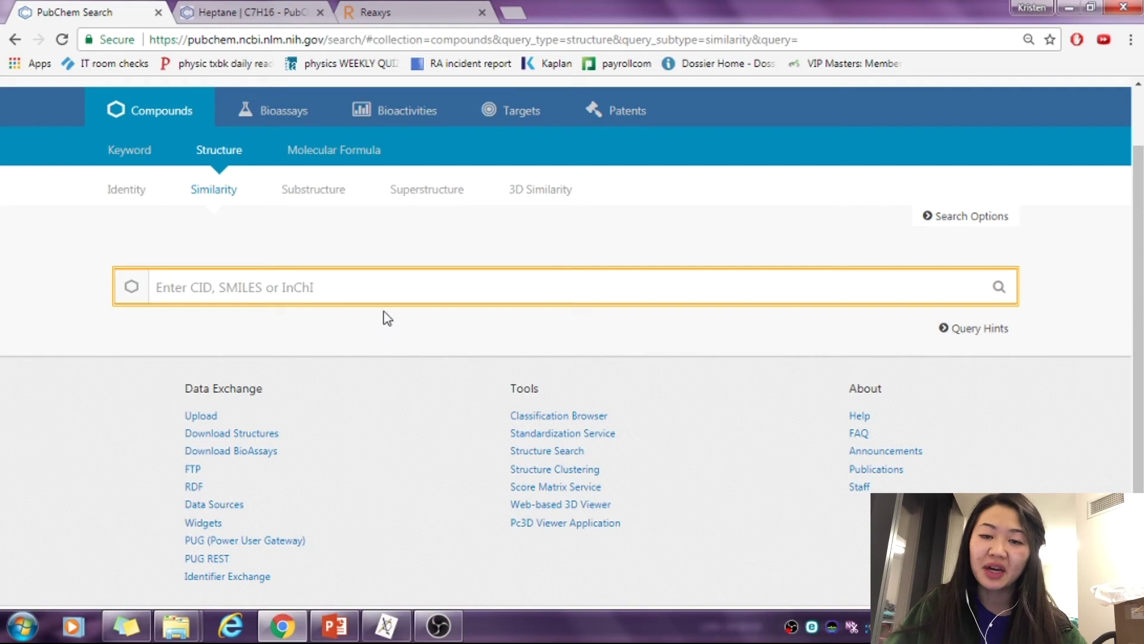
Search PubChem on the pasted heptane InChI and open the HEPTANE (CID 8900) result
key("ctrl+v")
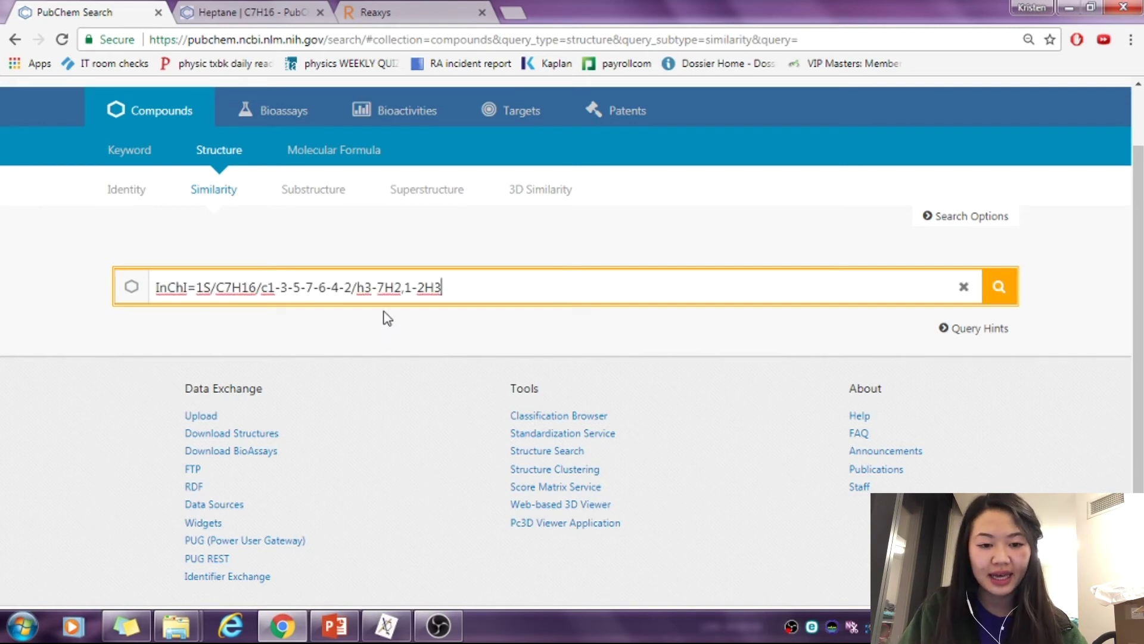
key("Return")
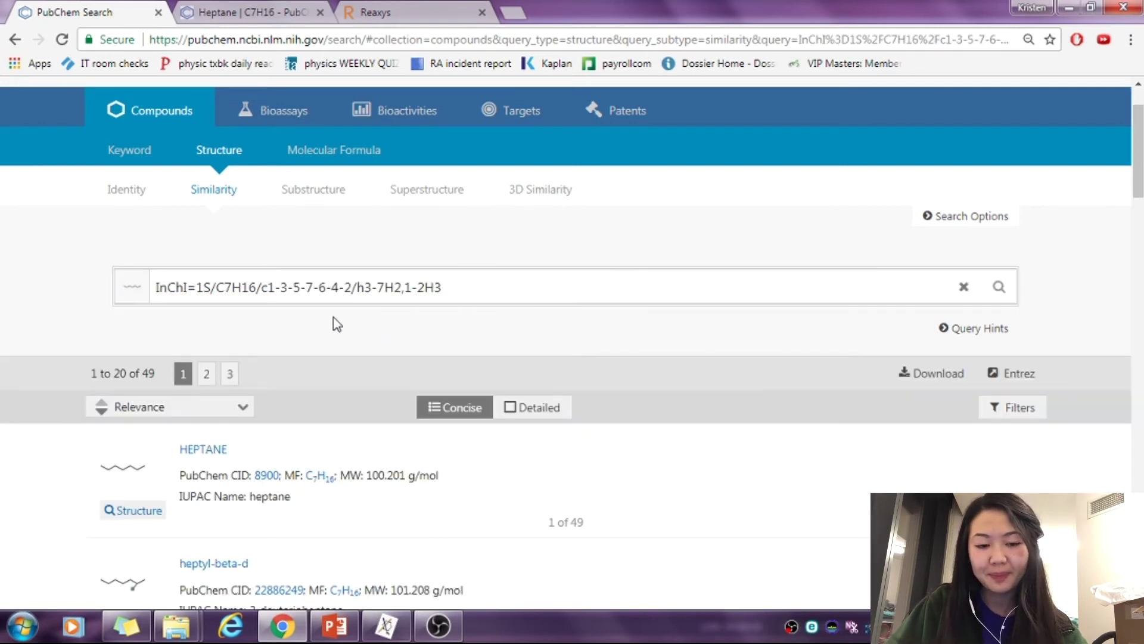
scroll(336, 325, "down", 2)
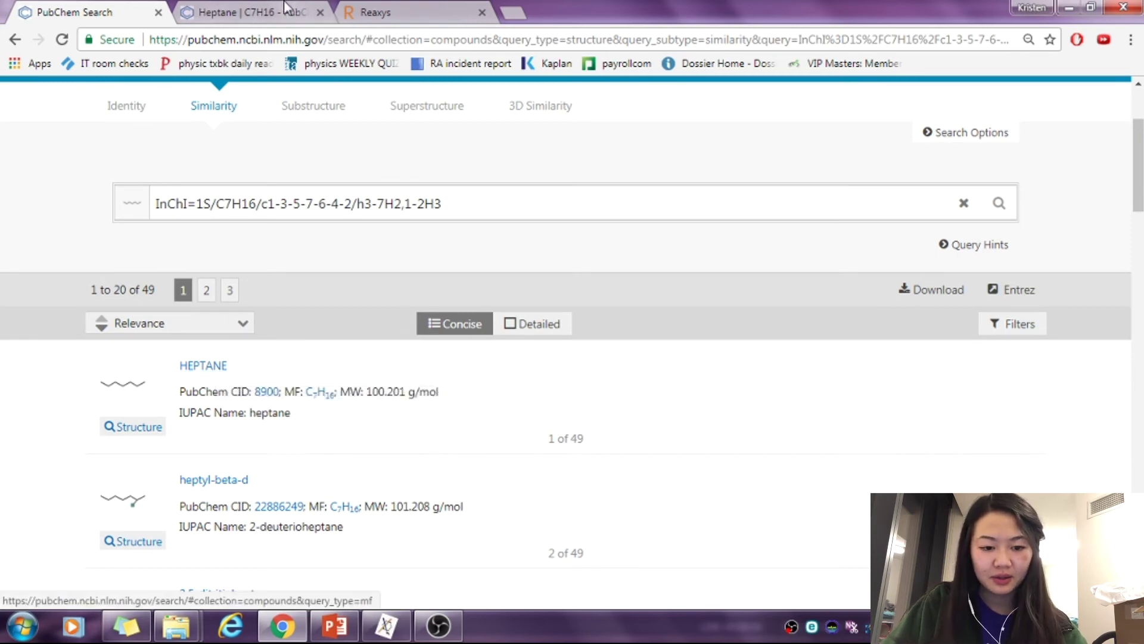
left_click(200, 365)
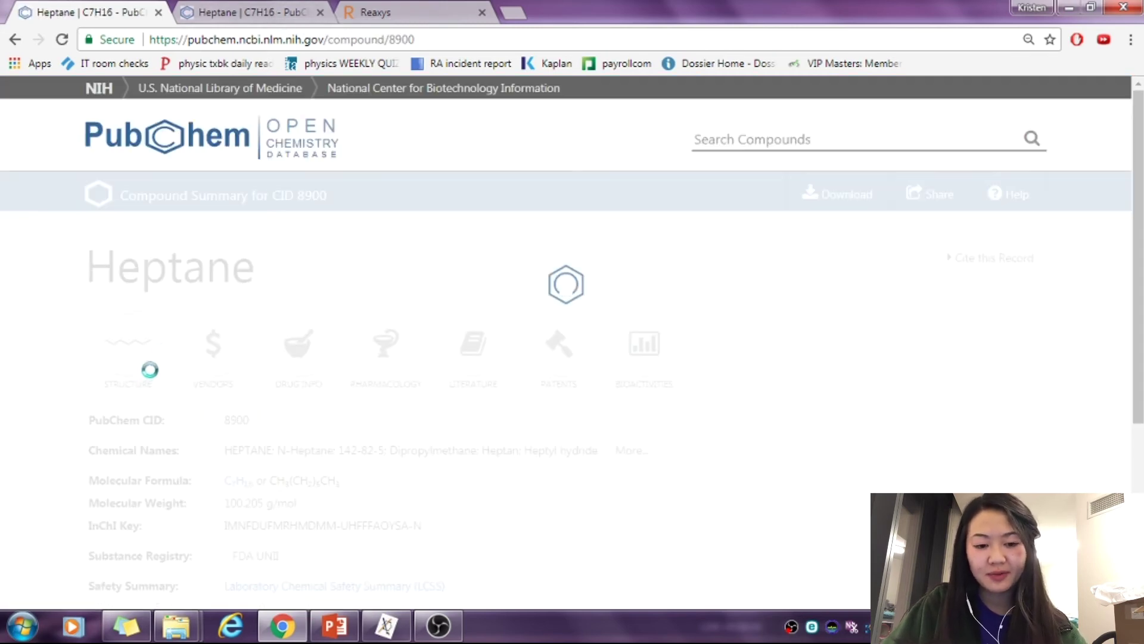
scroll(3, 328, "down", 3)
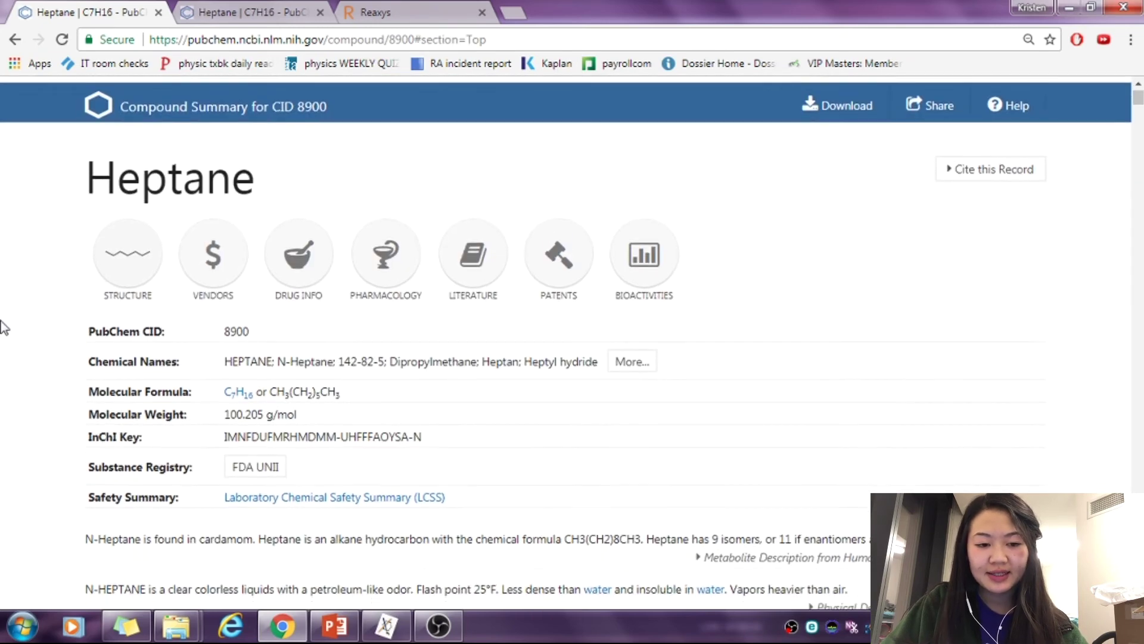
left_click_drag(93, 286, 162, 287)
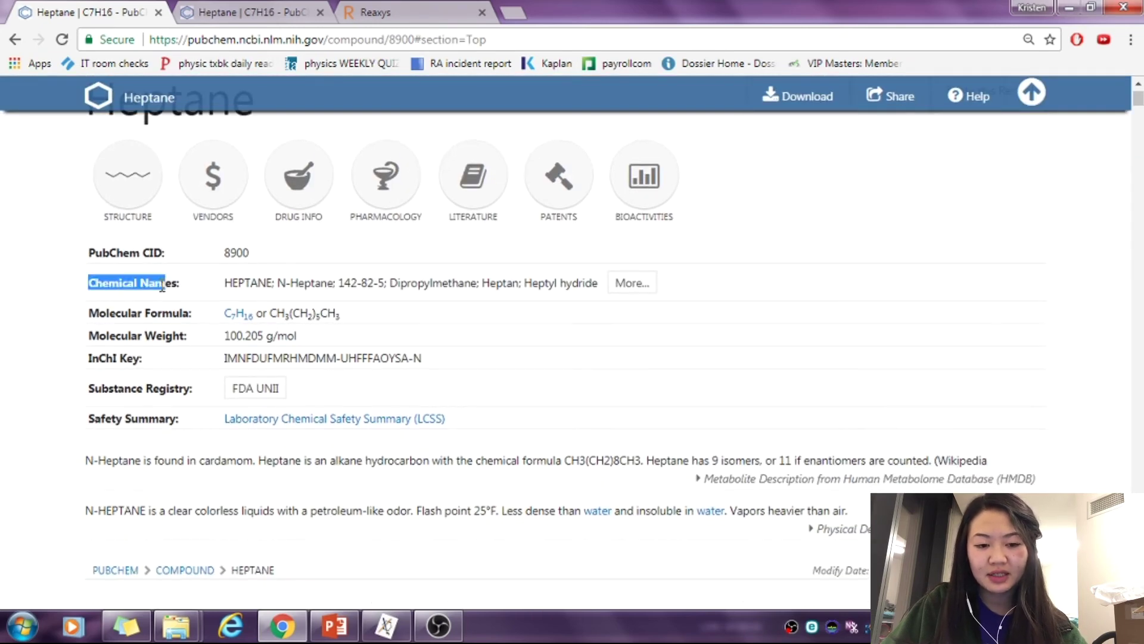
left_click(199, 290)
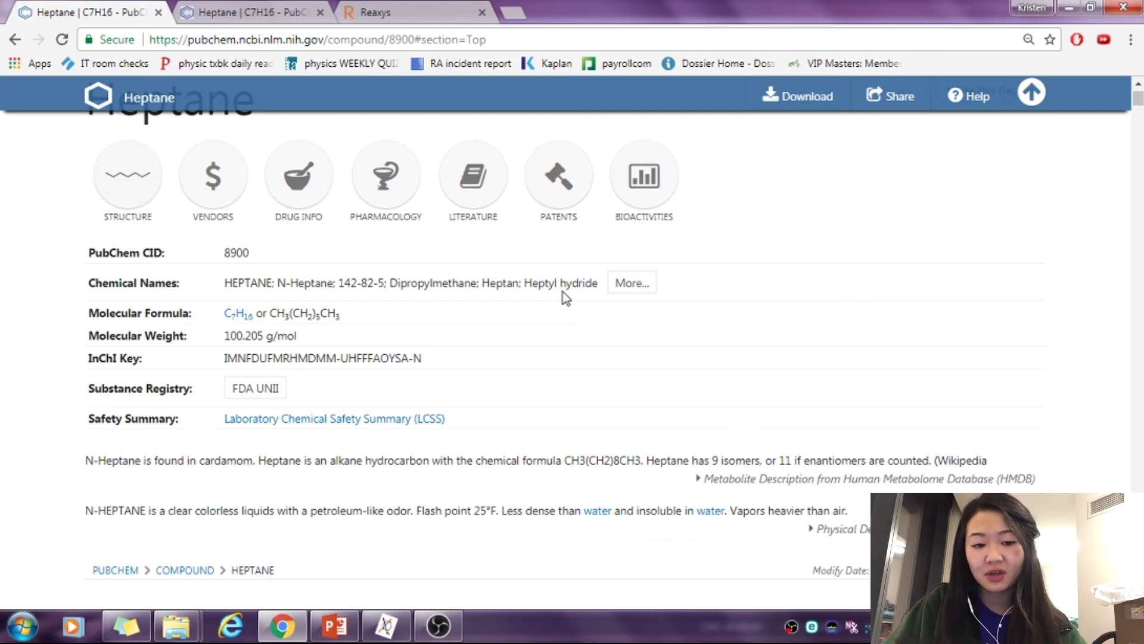
left_click_drag(89, 314, 192, 314)
left_click(195, 308)
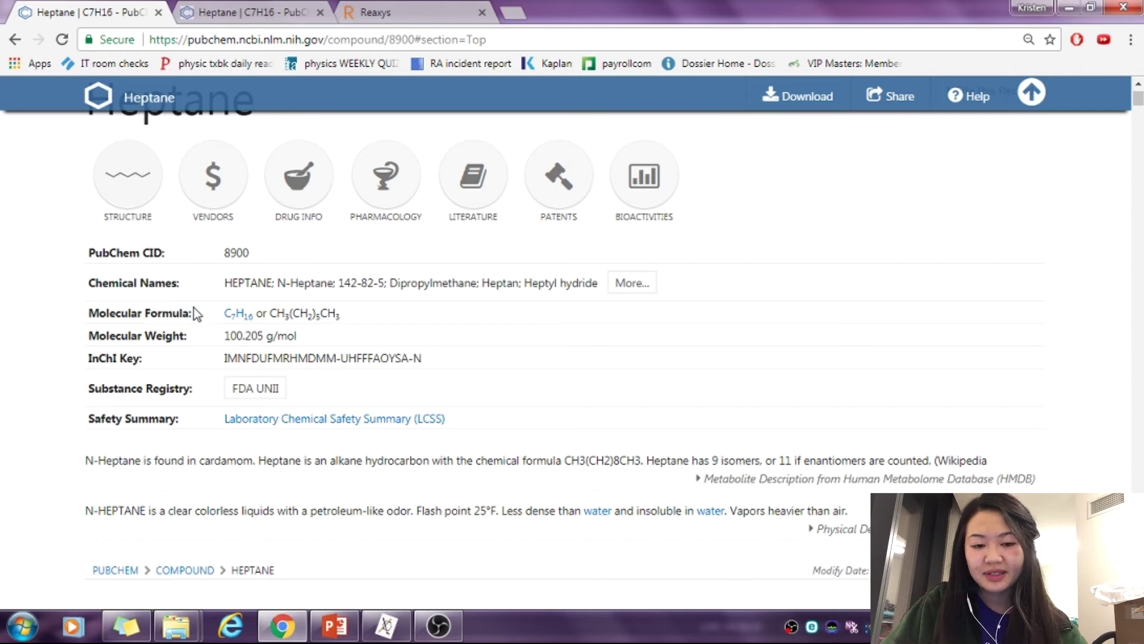
left_click_drag(225, 312, 304, 305)
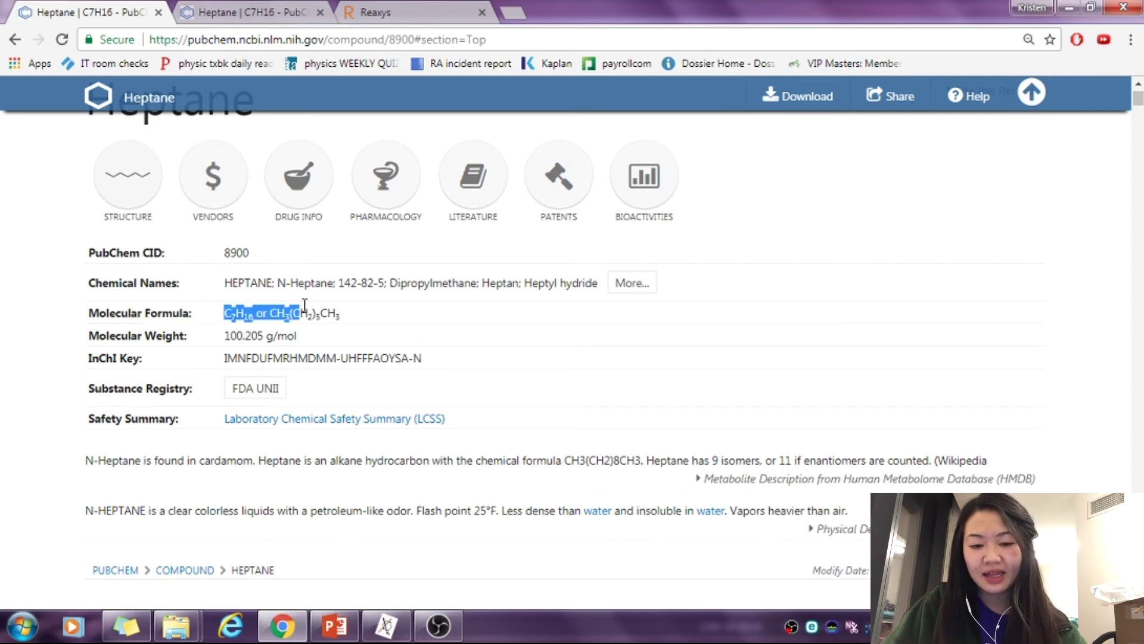
left_click(379, 318)
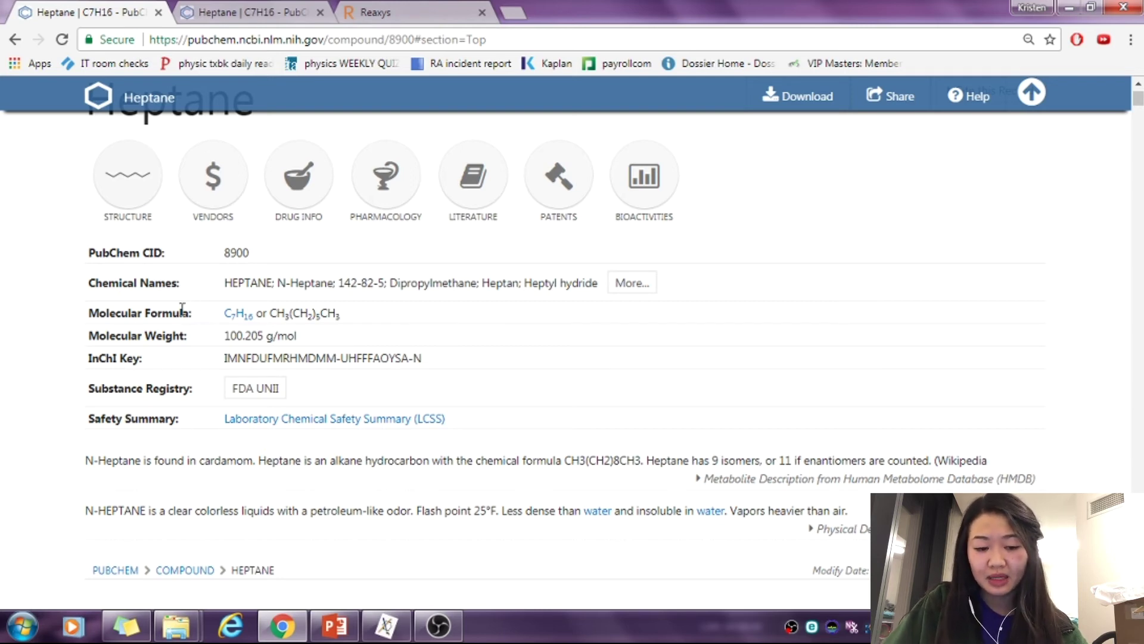
left_click_drag(90, 335, 178, 327)
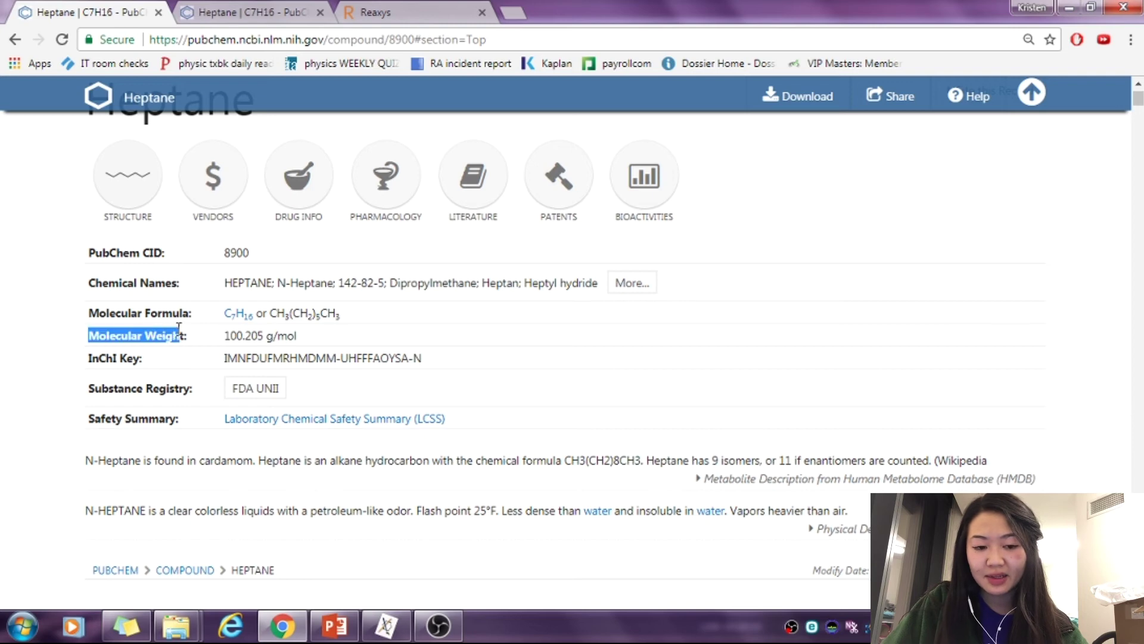
left_click(161, 311)
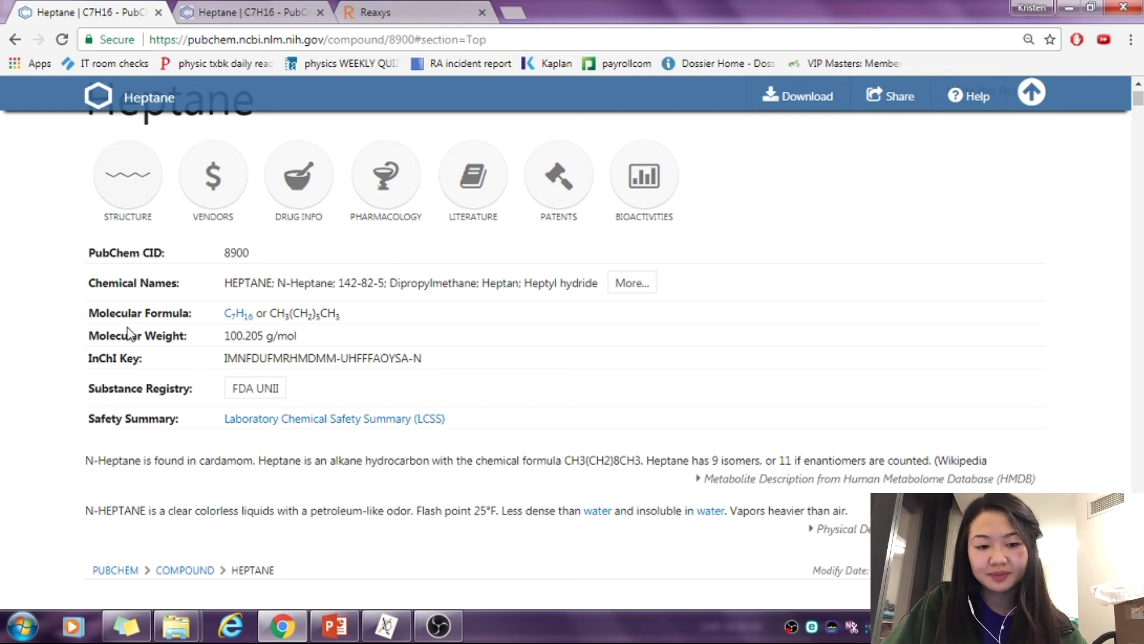
left_click_drag(92, 358, 152, 359)
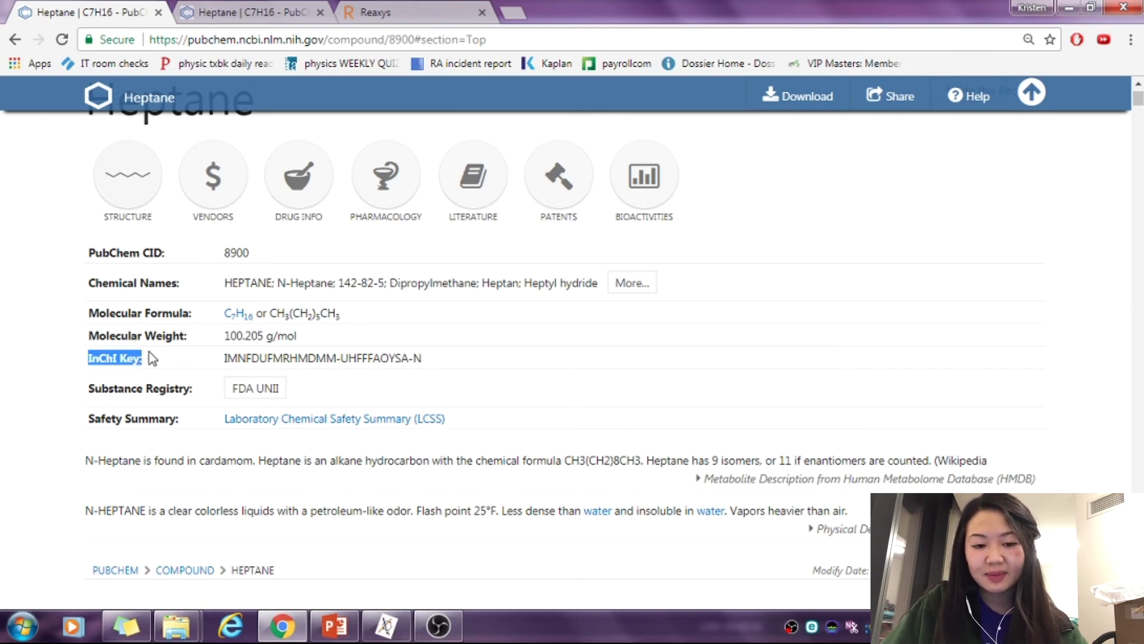
left_click(148, 353)
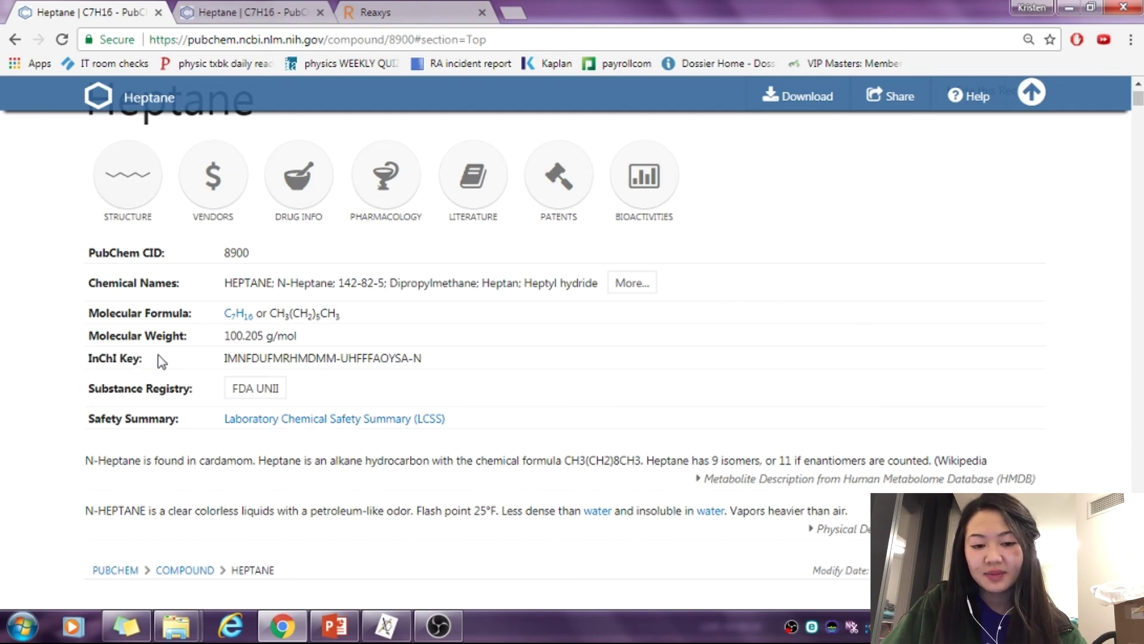
left_click_drag(226, 358, 432, 360)
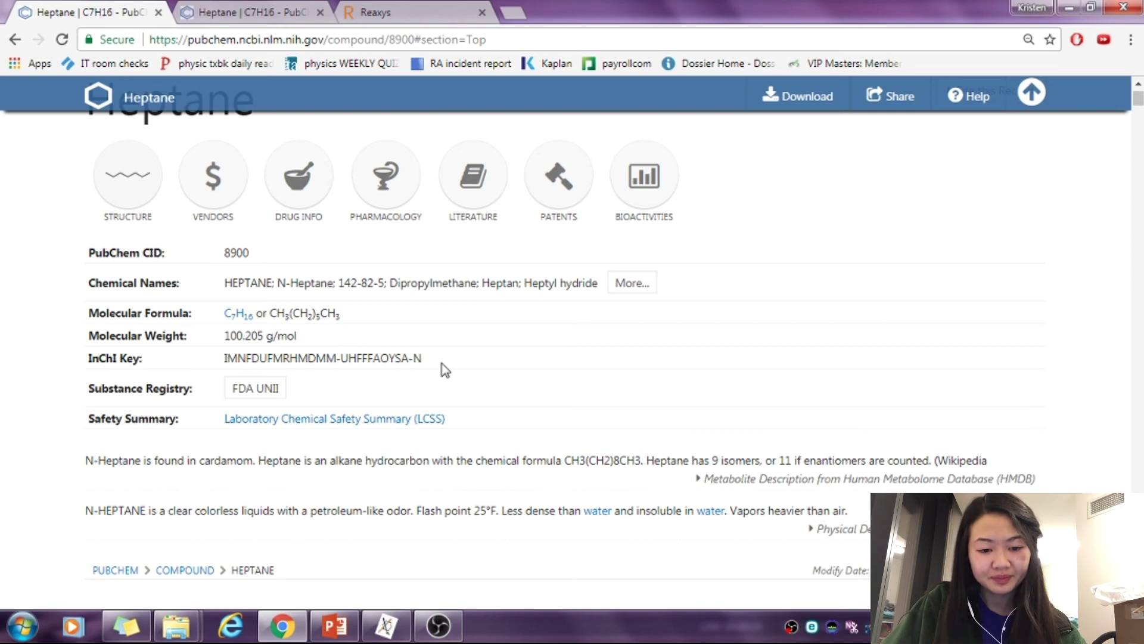
Scroll heptane's record to the IUPAC name and InChI, then shrink the browser to reveal ChemDoodle
scroll(417, 363, "down", 8)
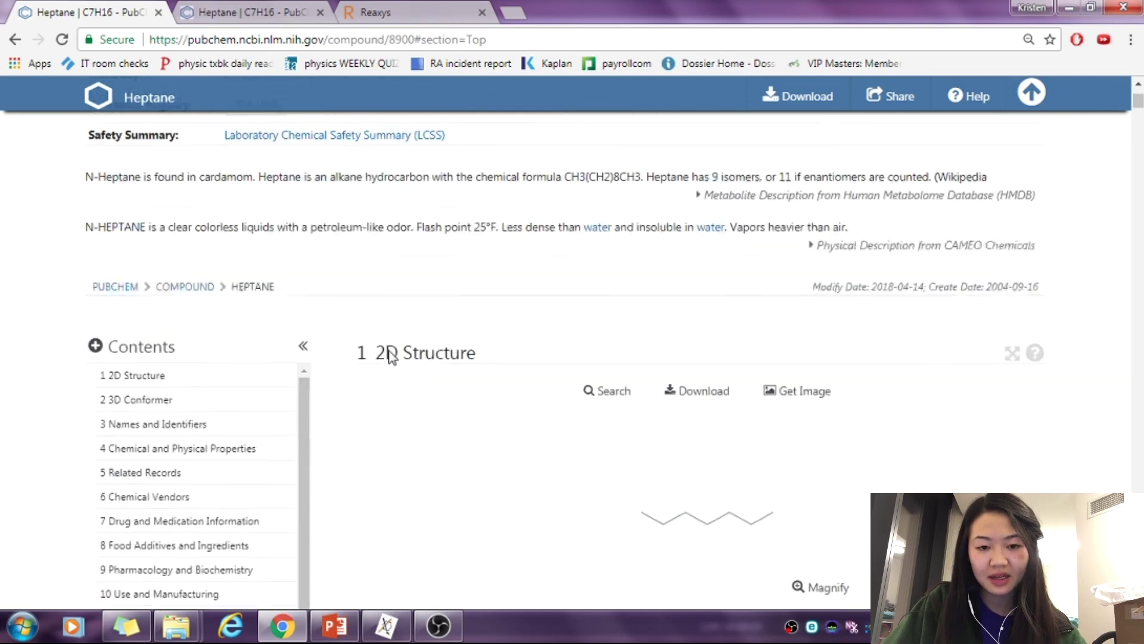
scroll(397, 352, "down", 1)
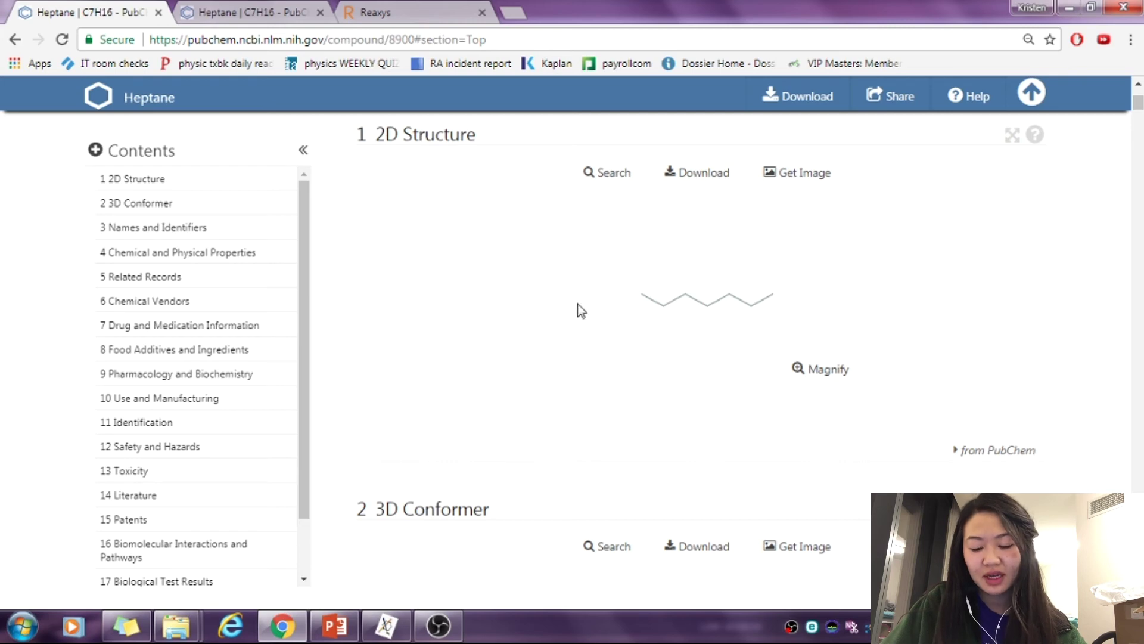
scroll(715, 316, "down", 3)
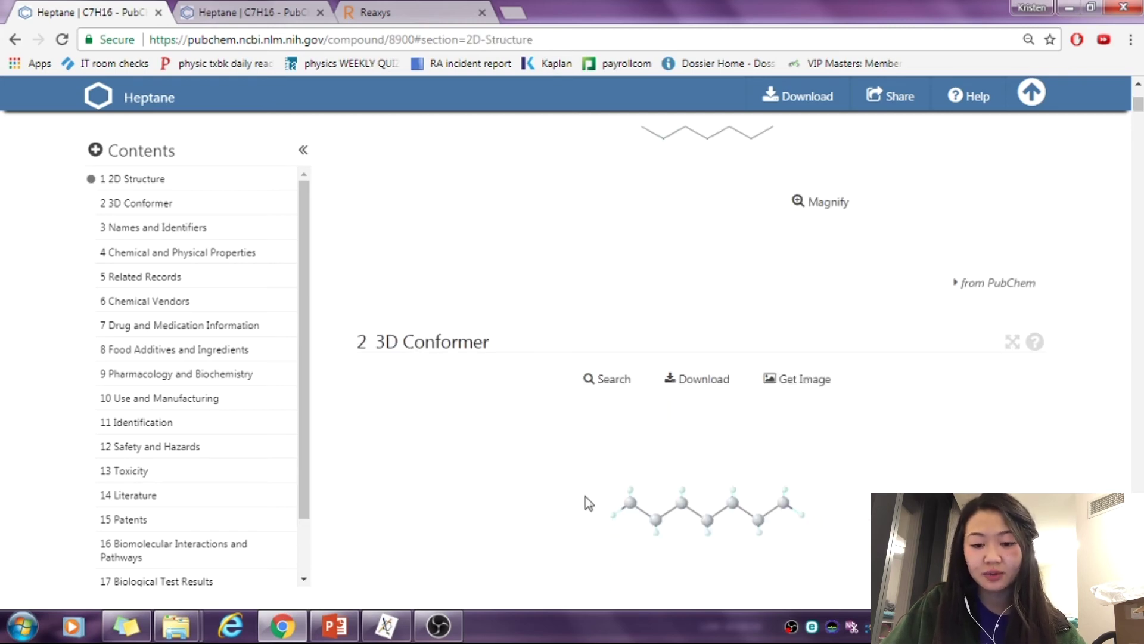
scroll(534, 493, "down", 8)
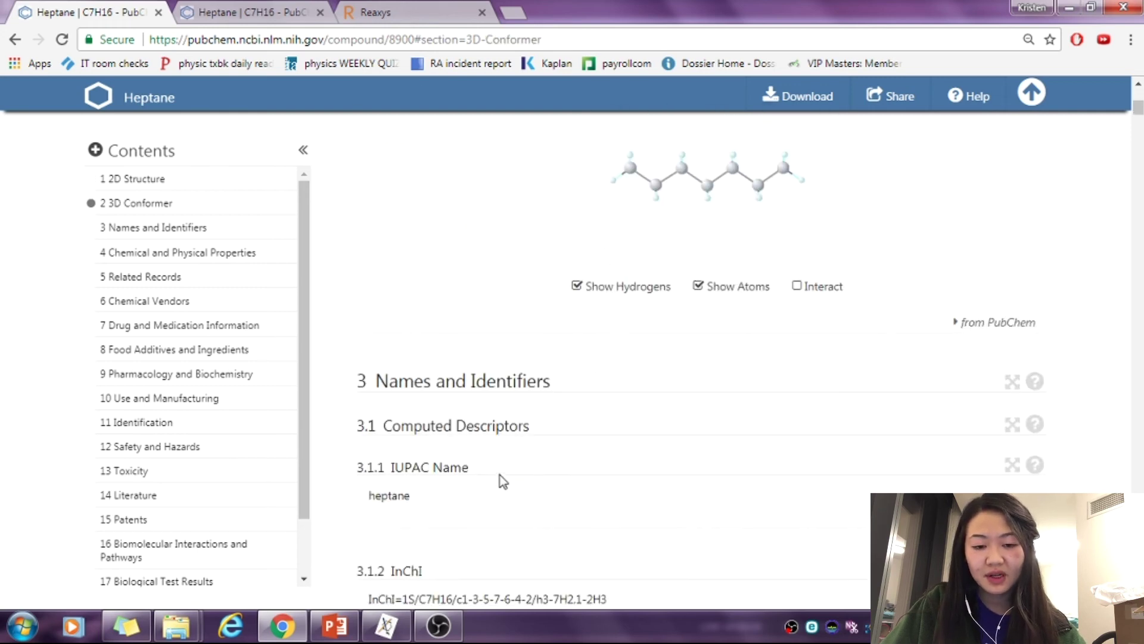
scroll(511, 453, "down", 1)
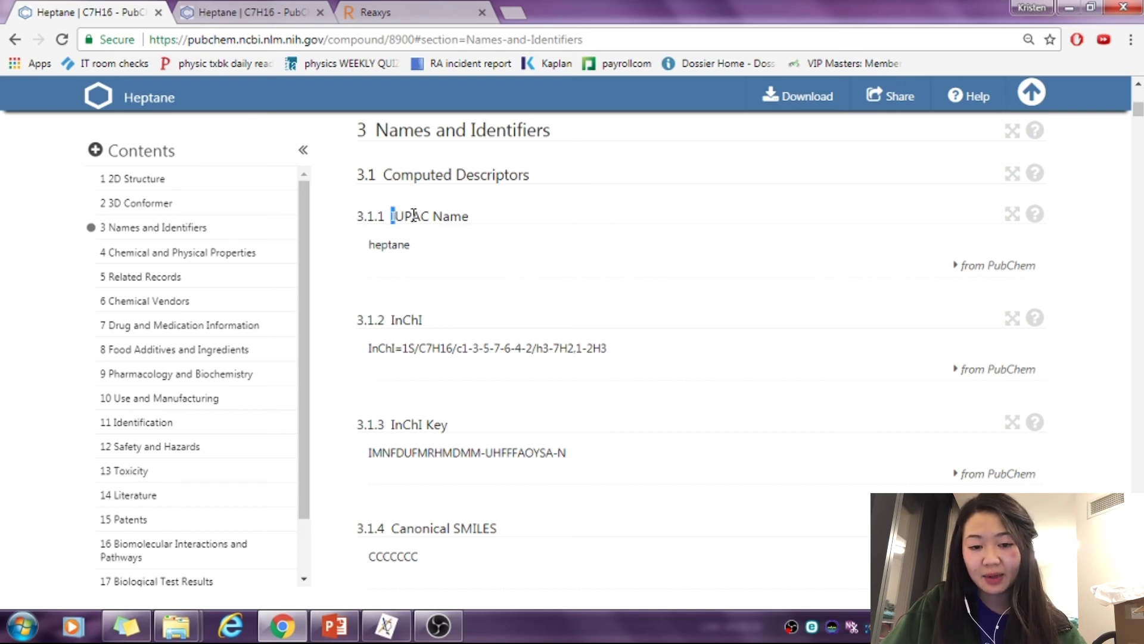
left_click_drag(391, 216, 483, 214)
left_click(479, 219)
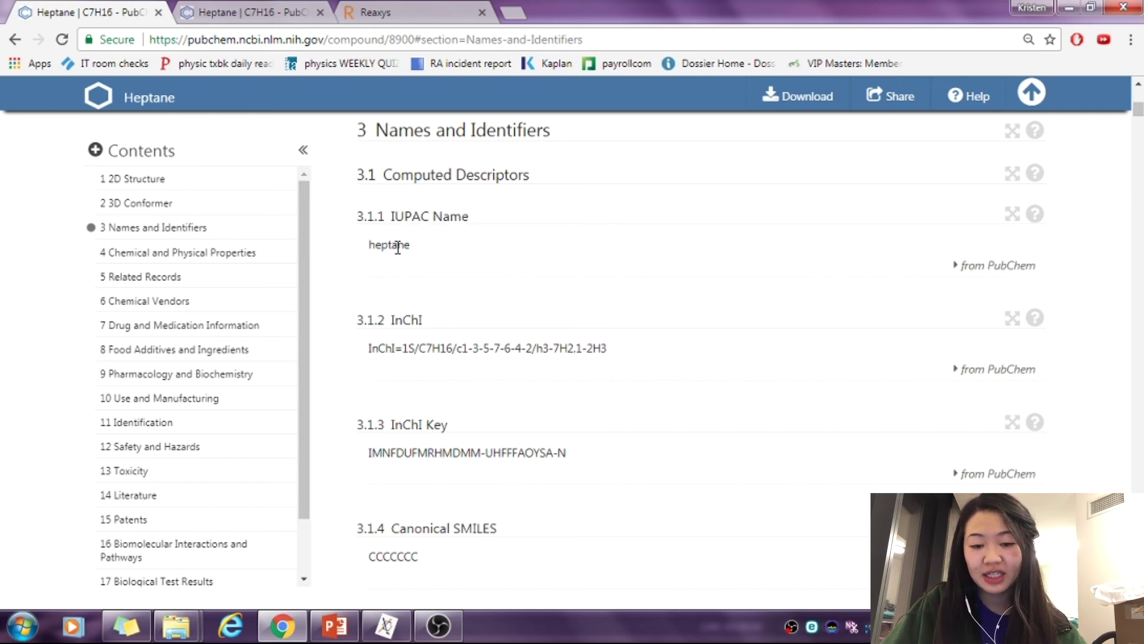
scroll(399, 247, "down", 1)
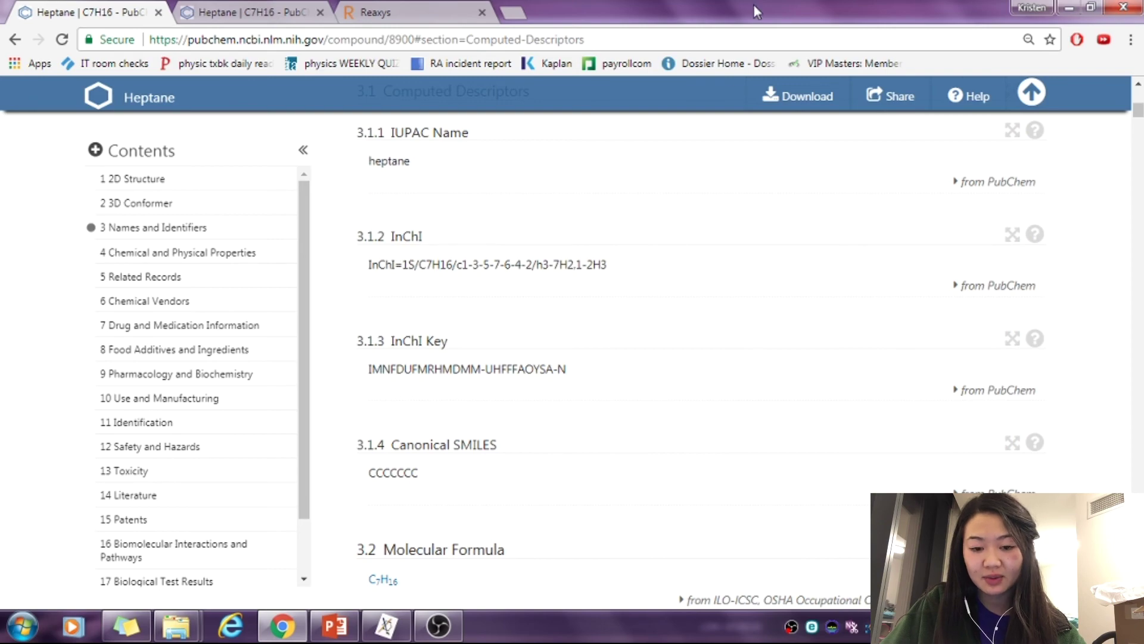
left_click_drag(753, 5, 605, 94)
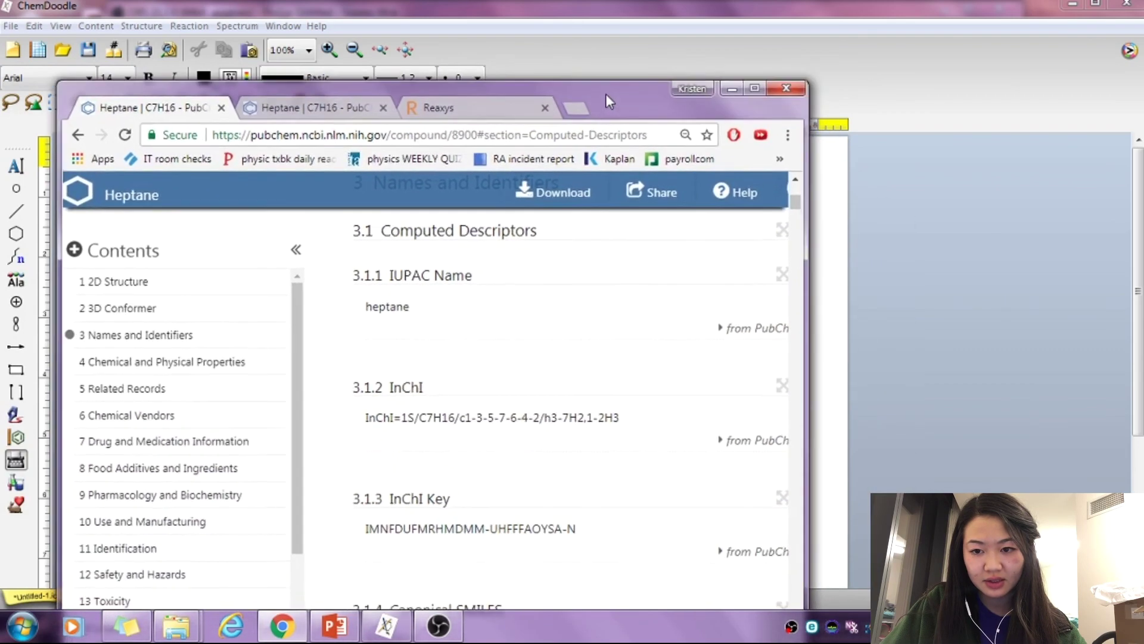
Stretch the browser below ChemDoodle's note, highlight PubChem's InChI for comparison, then maximize the browser
left_click_drag(821, 74, 1139, 327)
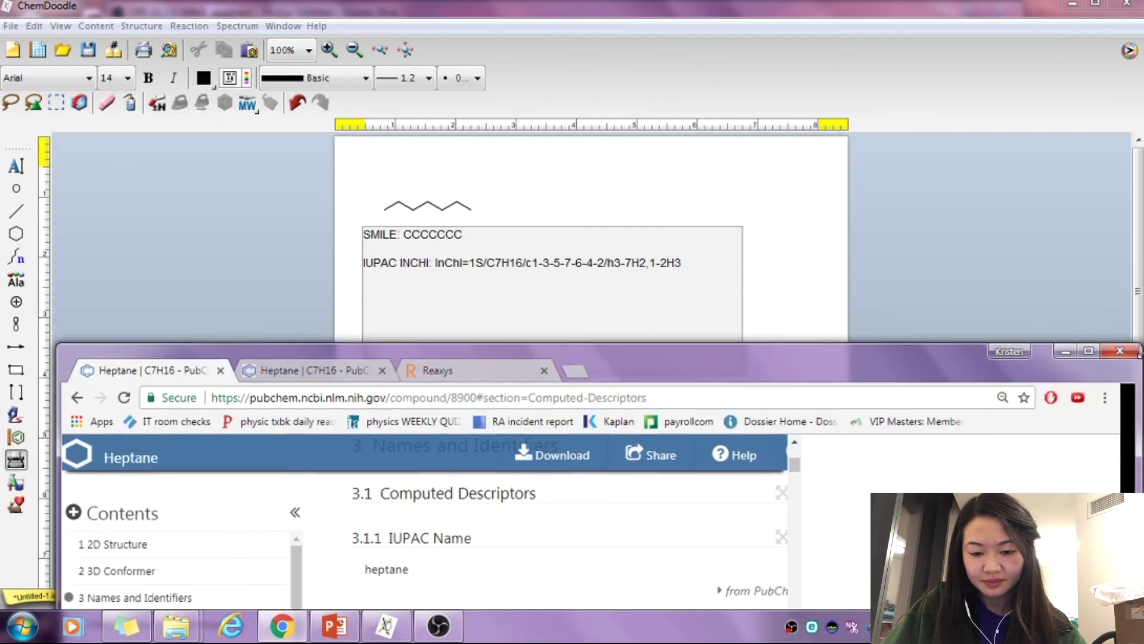
left_click_drag(939, 352, 921, 320)
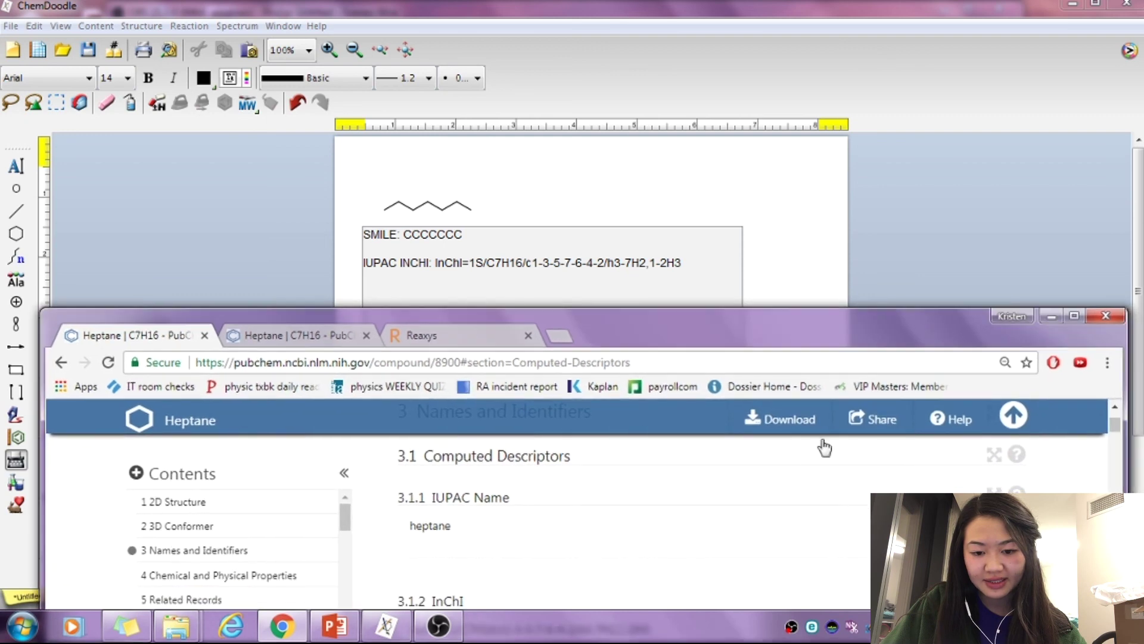
scroll(760, 474, "down", 3)
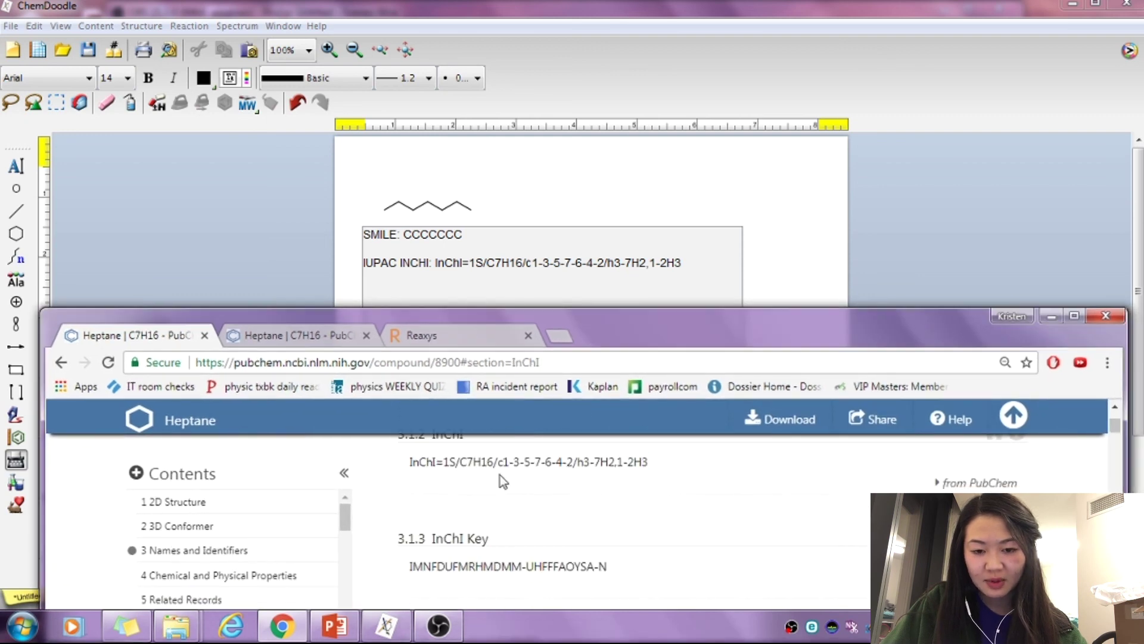
triple_click(415, 469)
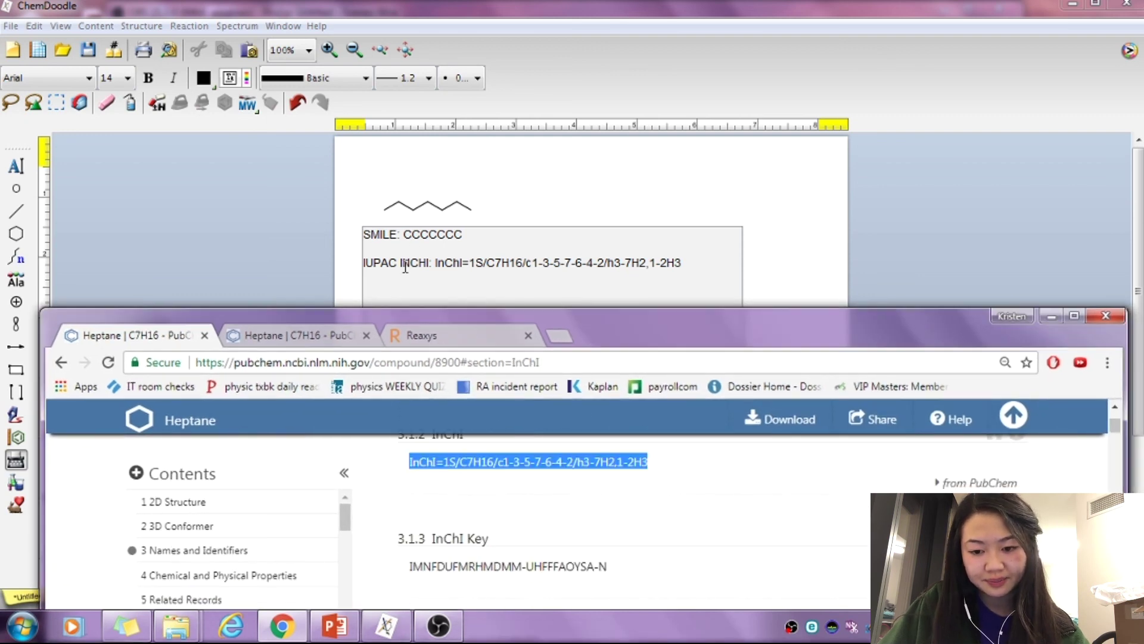
left_click(661, 469)
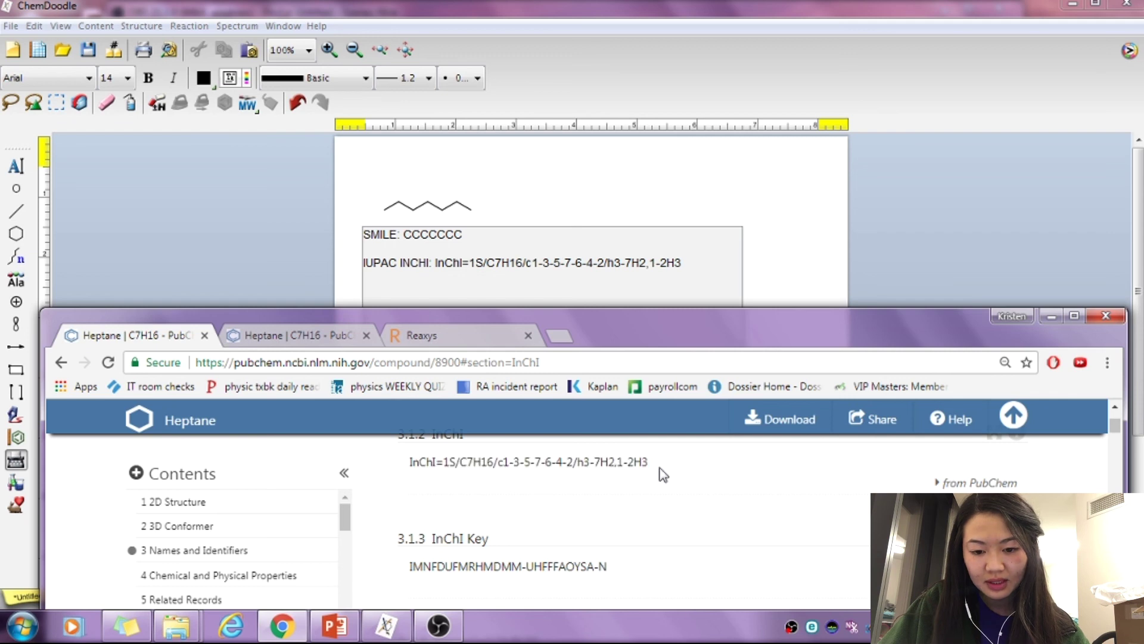
double_click(719, 349)
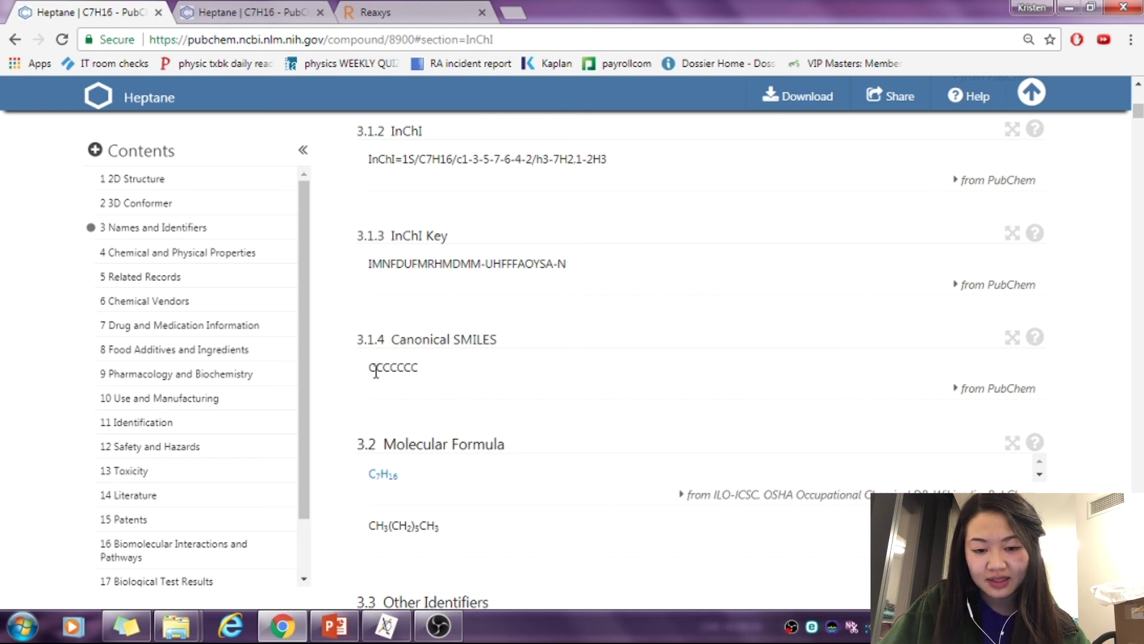
Highlight the Canonical SMILES CCCCCCC, scroll on to Other Identifiers, and switch to PowerPoint
left_click_drag(370, 371, 417, 368)
left_click(429, 376)
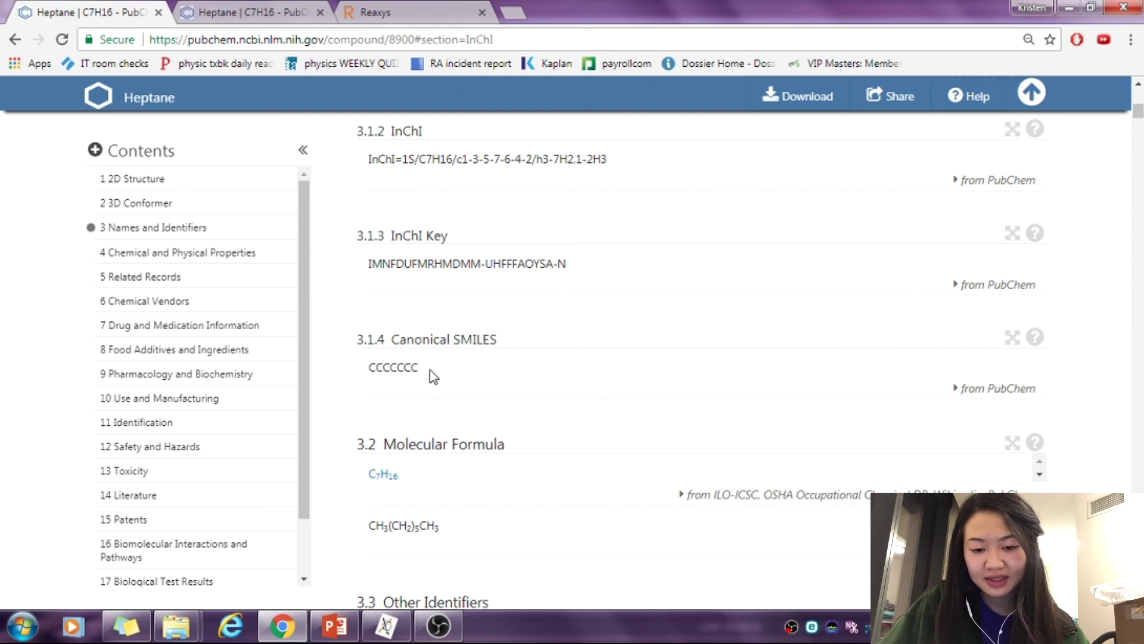
scroll(414, 358, "down", 2)
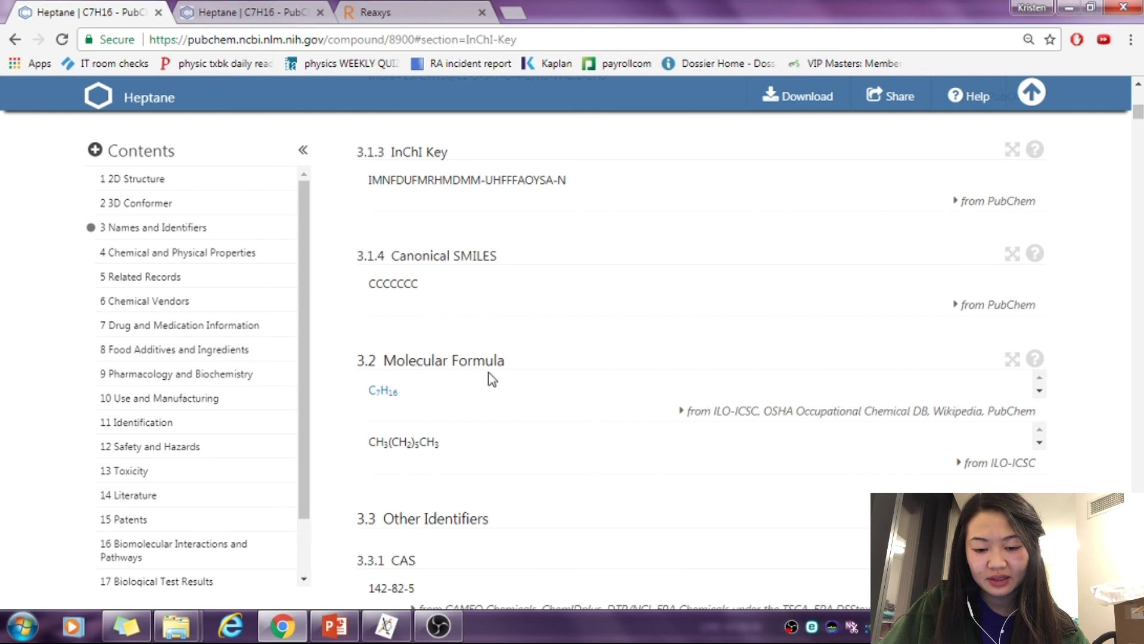
scroll(491, 373, "down", 4)
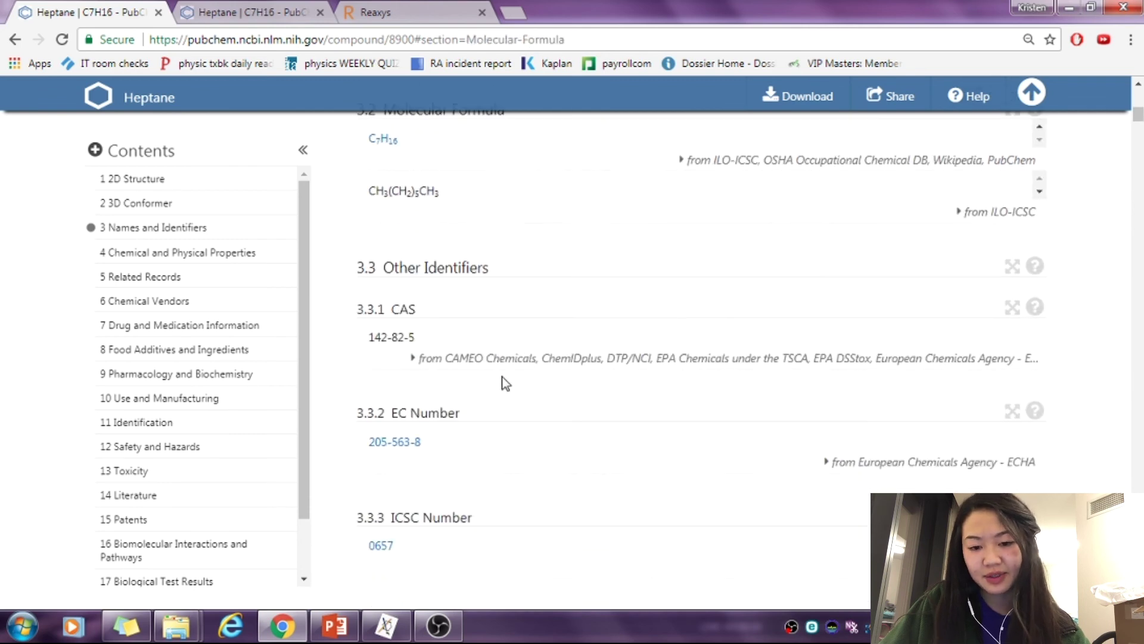
scroll(558, 298, "down", 5)
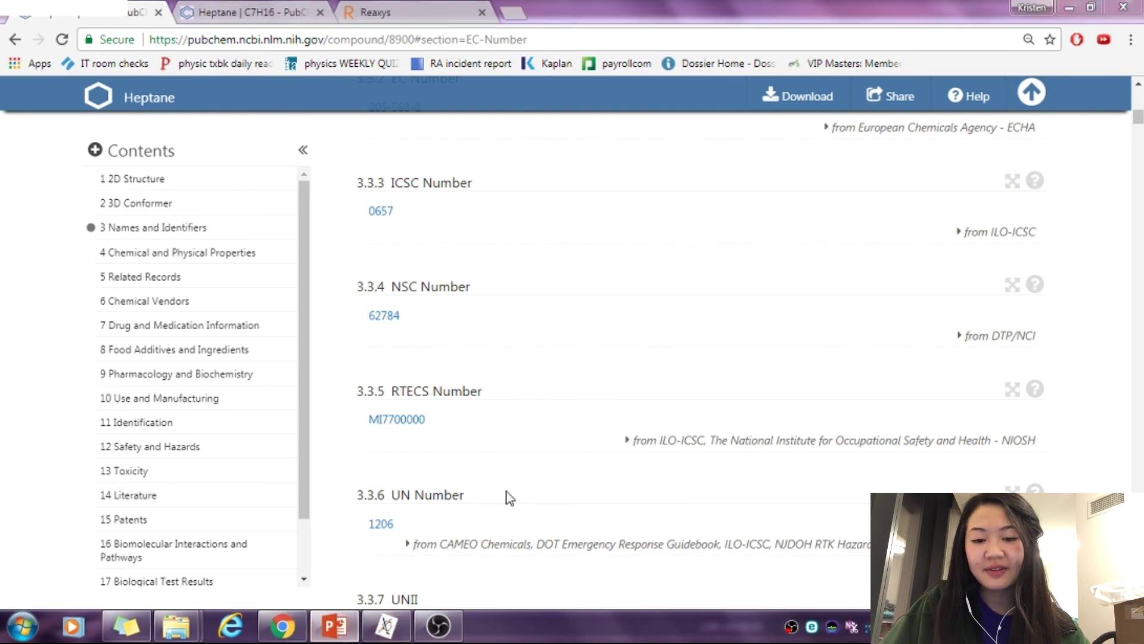
key("alt+Tab")
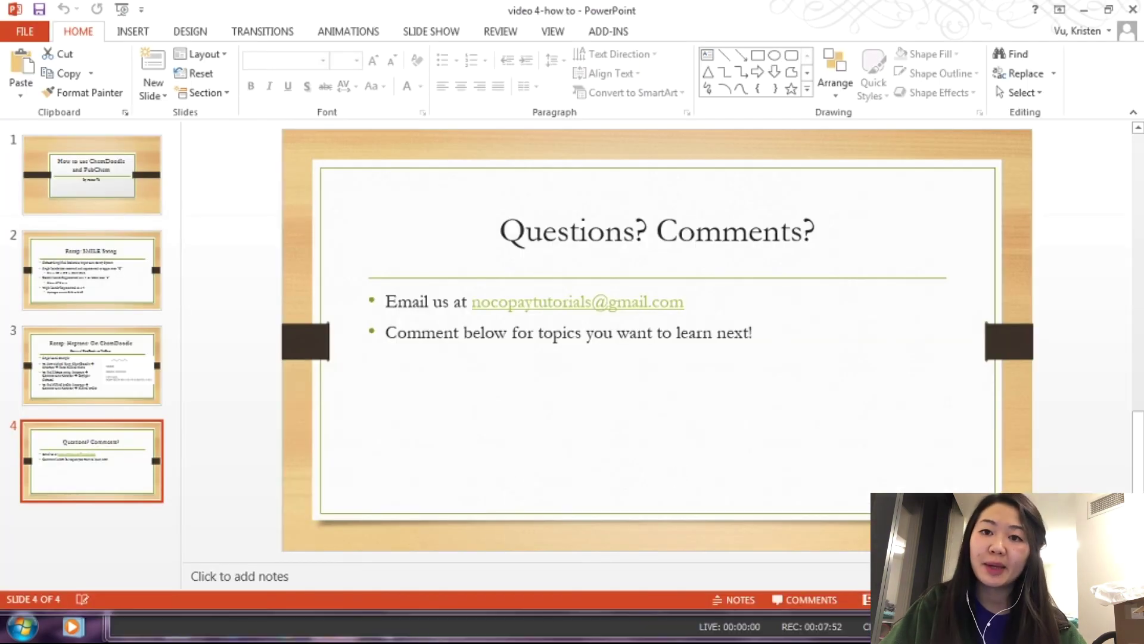